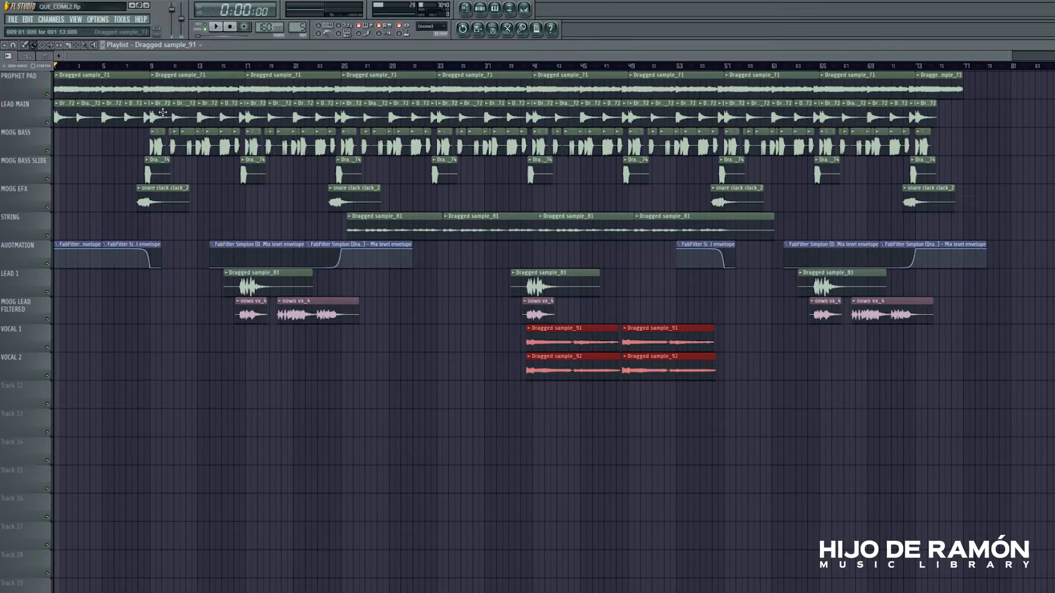
# Play the full arrangement from the beginning and stop playback.
pyautogui.press('space')
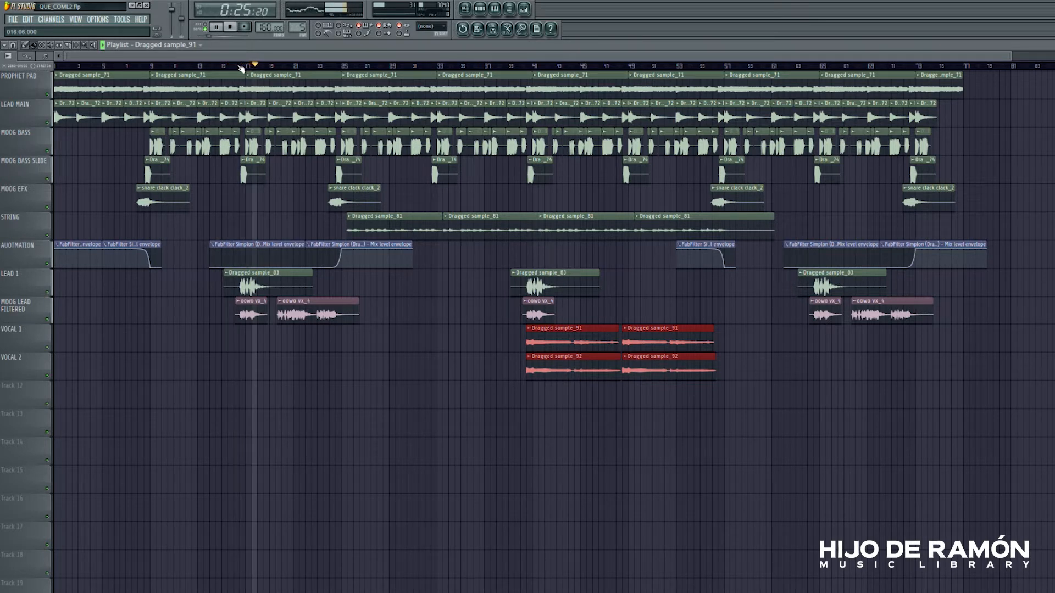
pyautogui.press('space')
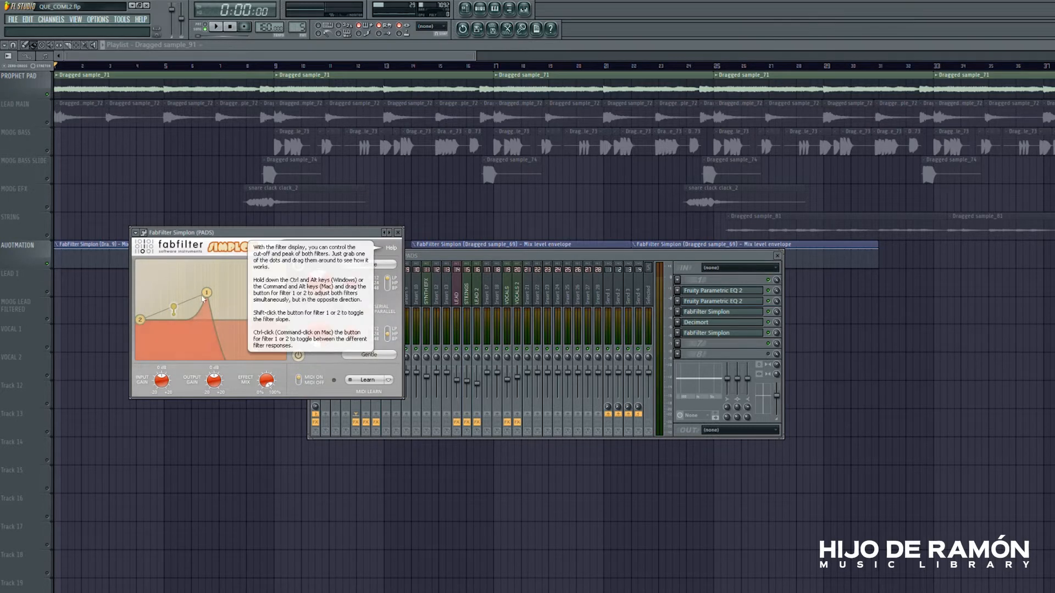
# Inspect the FabFilter Simplon effect on the PADS mixer channel and play the PROPHET PAD track with its filter automation.
pyautogui.click(774, 342)
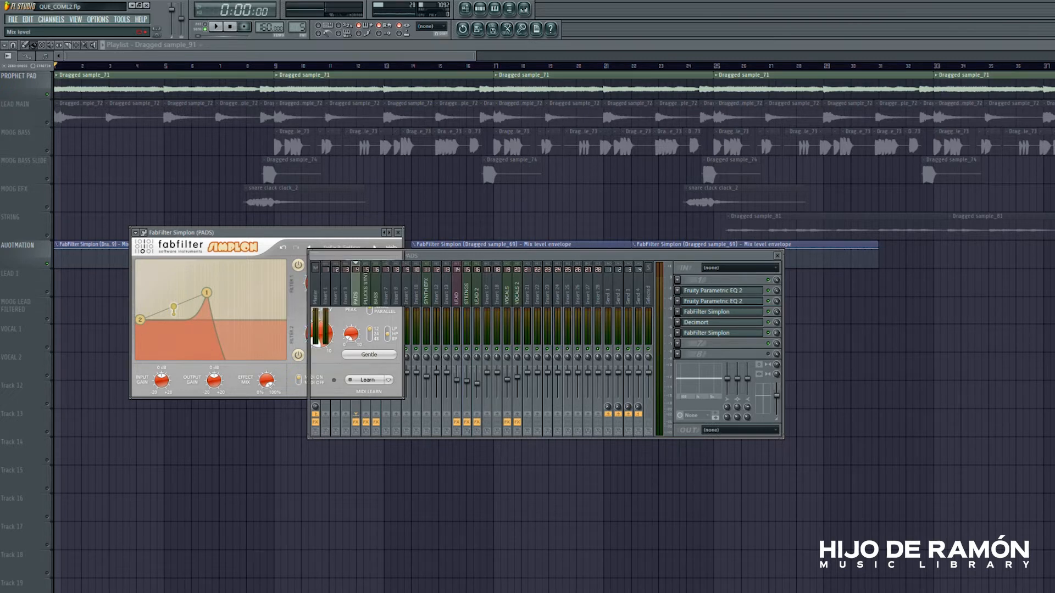
pyautogui.click(460, 57)
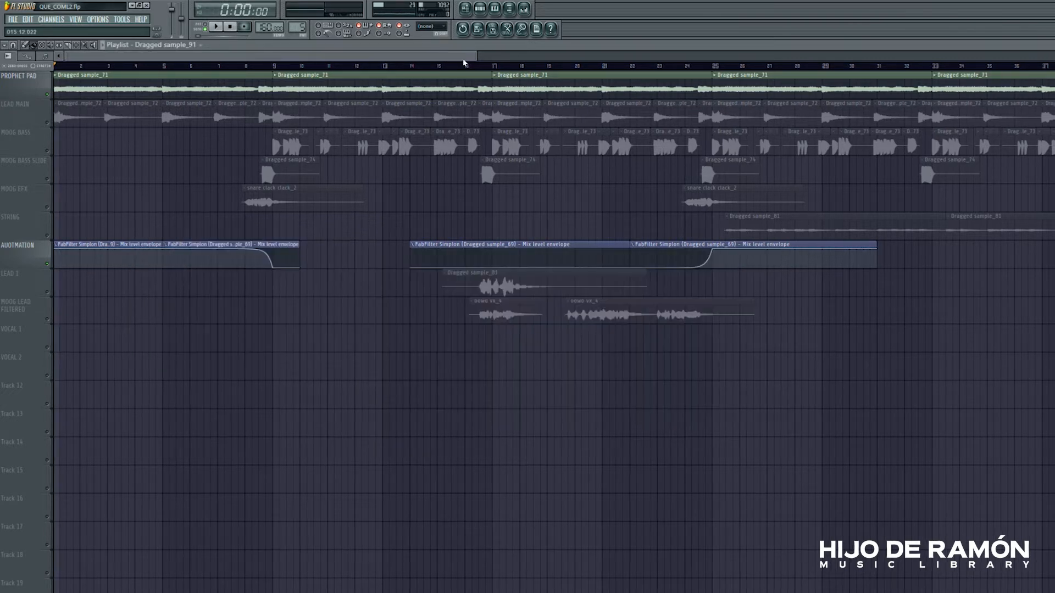
pyautogui.click(531, 8)
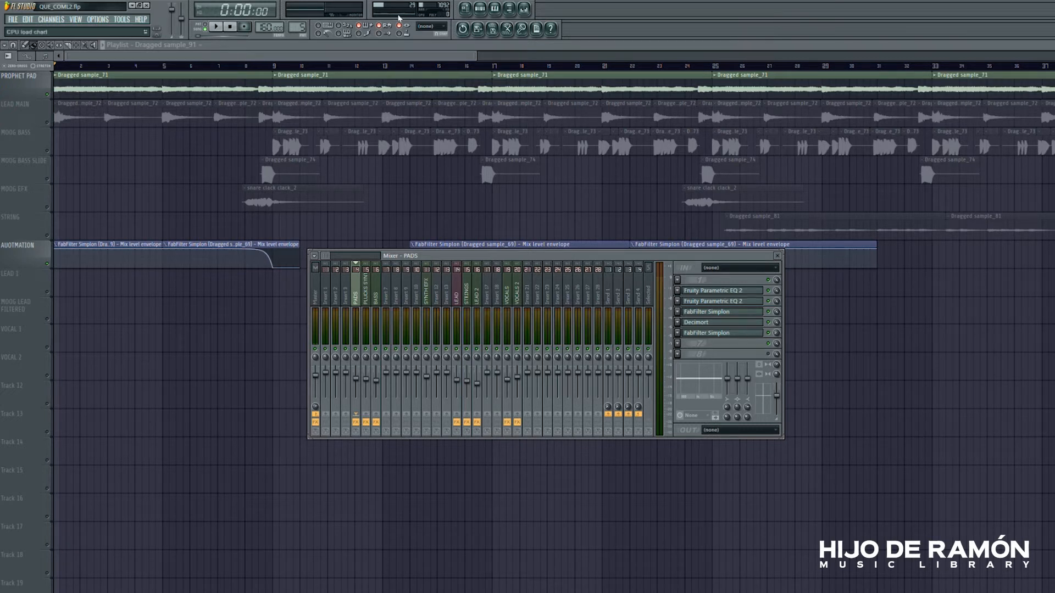
pyautogui.press('F9')
pyautogui.press('space')
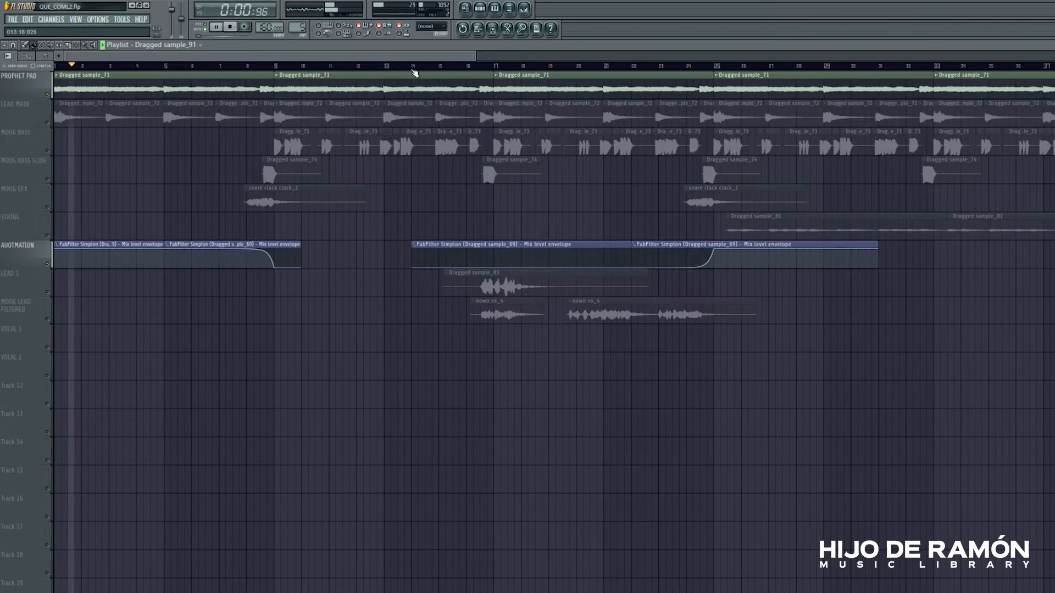
pyautogui.press('space')
# Solo the LEAD MAIN track in the playlist.
pyautogui.scroll(-4, 361, 70)
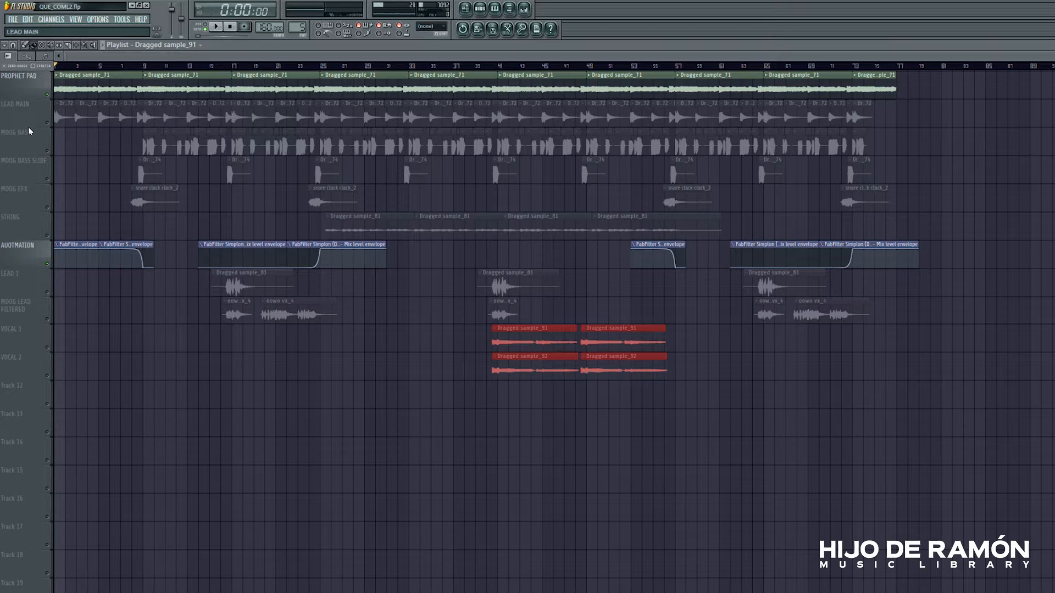
pyautogui.moveTo(43, 127)
pyautogui.mouseDown()
pyautogui.moveTo(42, 108)
pyautogui.moveTo(43, 128)
pyautogui.mouseUp()
pyautogui.rightClick(47, 124)
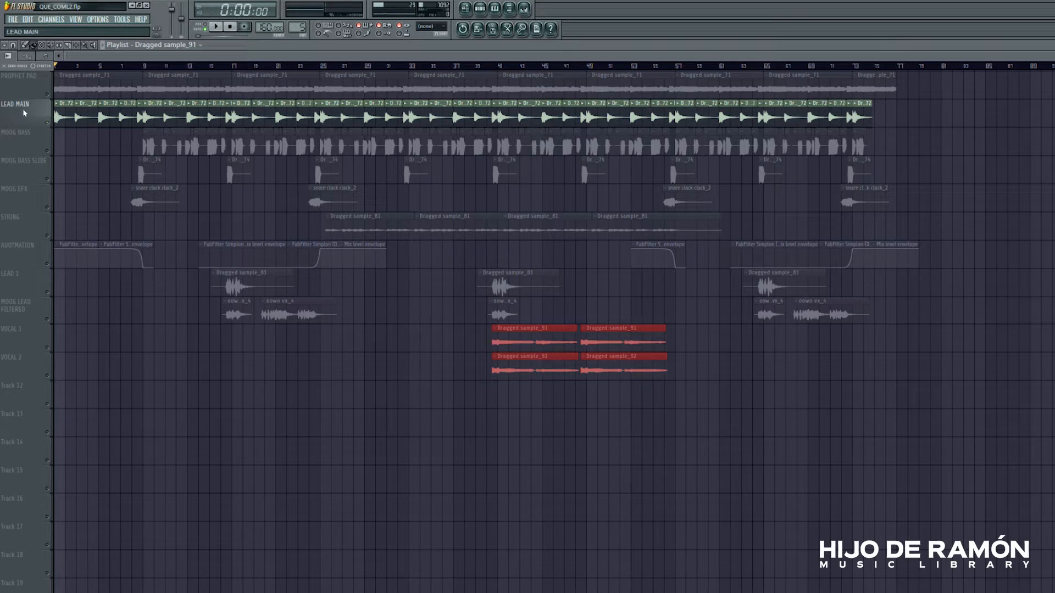
# Play the soloed lead and examine the Fruity Parametric EQ 2 on the PLUCKS SYNTHS mixer channel.
pyautogui.press('F9')
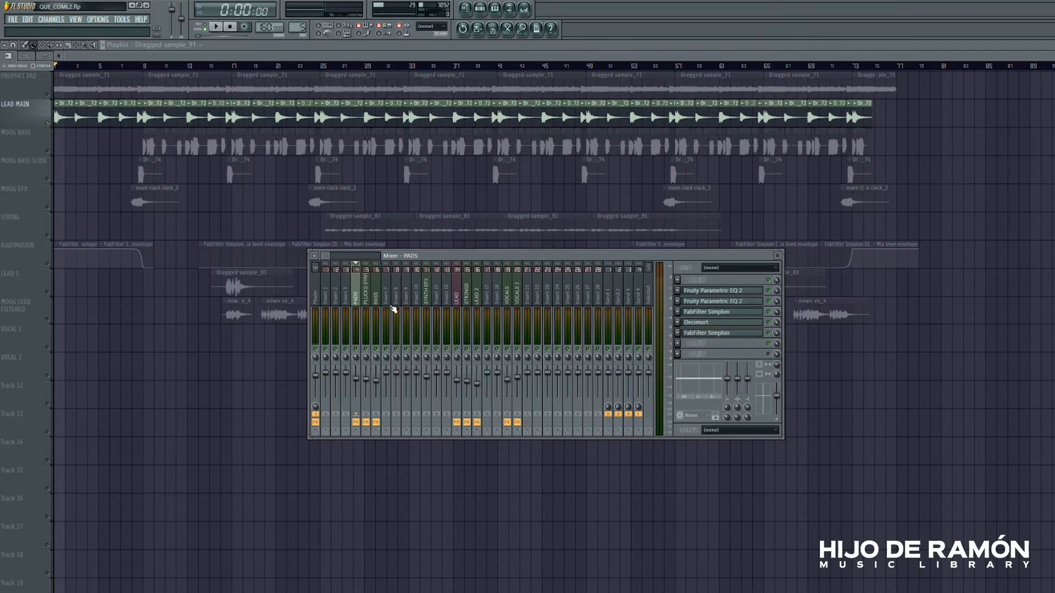
pyautogui.press('space')
pyautogui.click(366, 286)
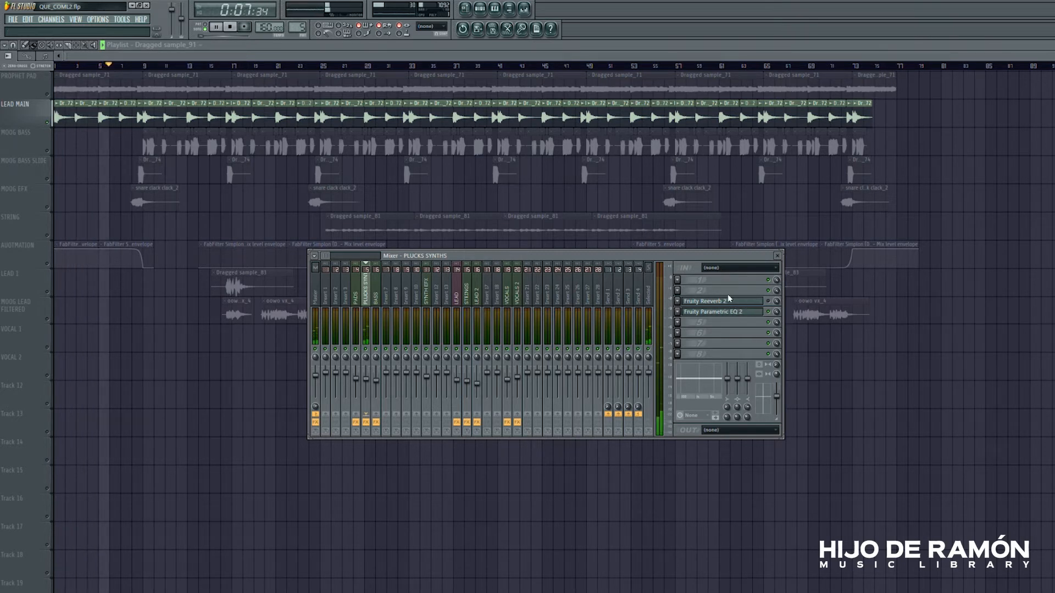
pyautogui.press('space')
pyautogui.click(744, 317)
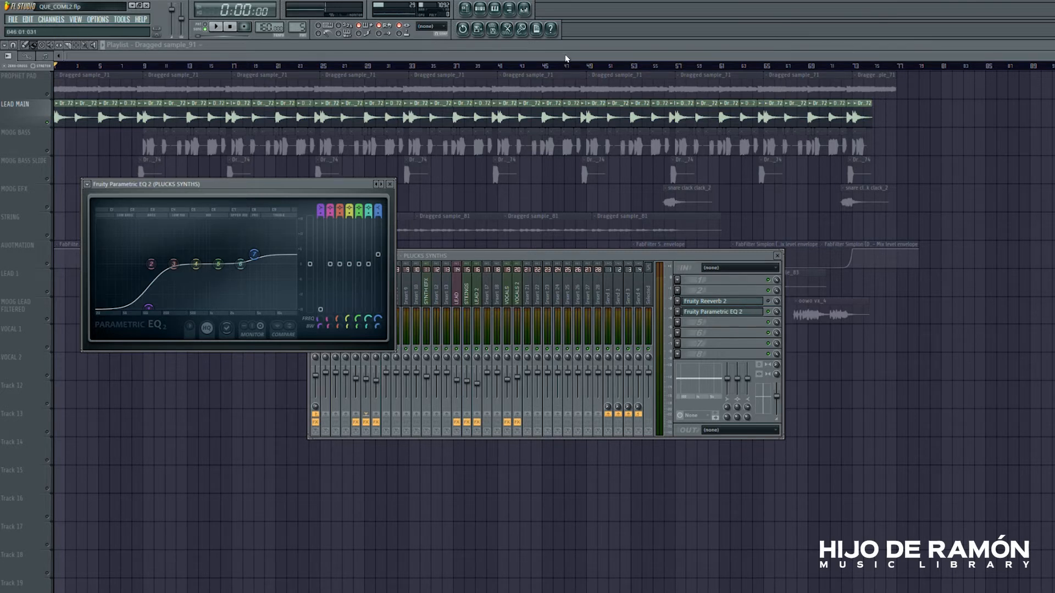
pyautogui.press('F12')
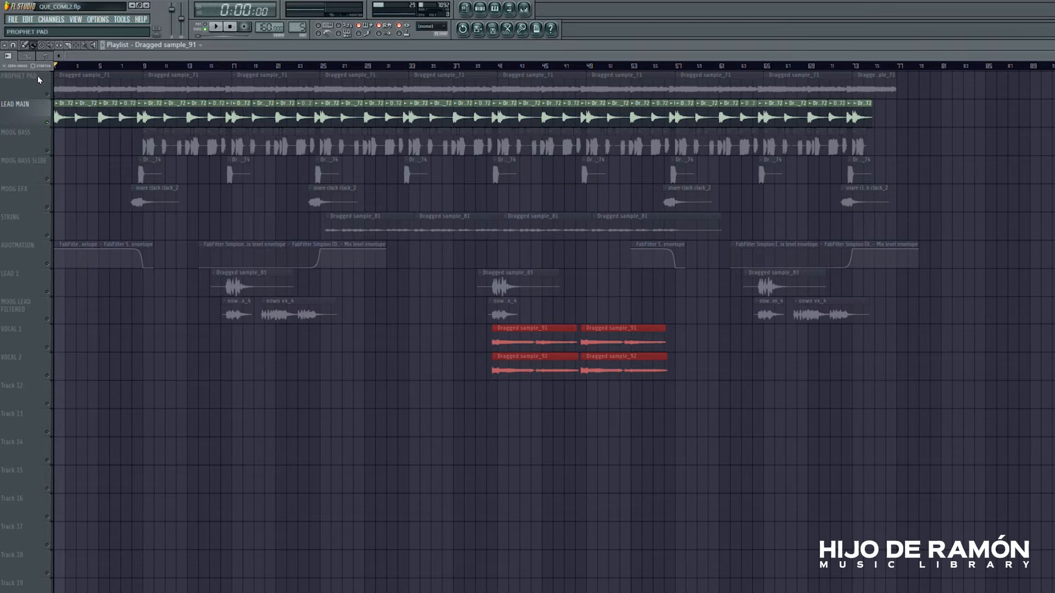
# Unmute the PROPHET PAD and automation tracks alongside LEAD MAIN and play them together.
pyautogui.click(48, 94)
pyautogui.press('space')
pyautogui.click(47, 263)
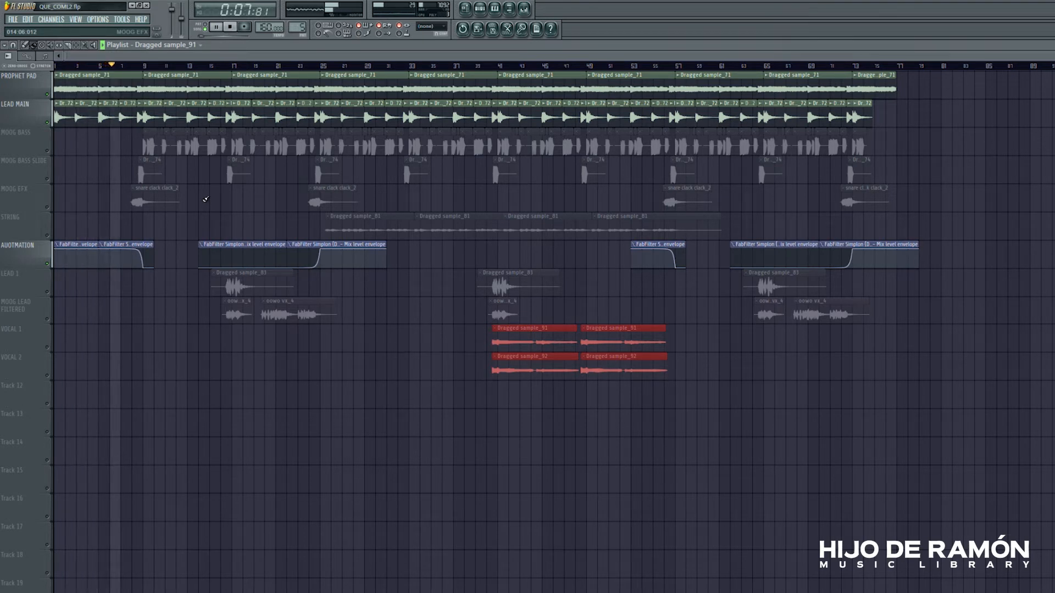
pyautogui.press('space')
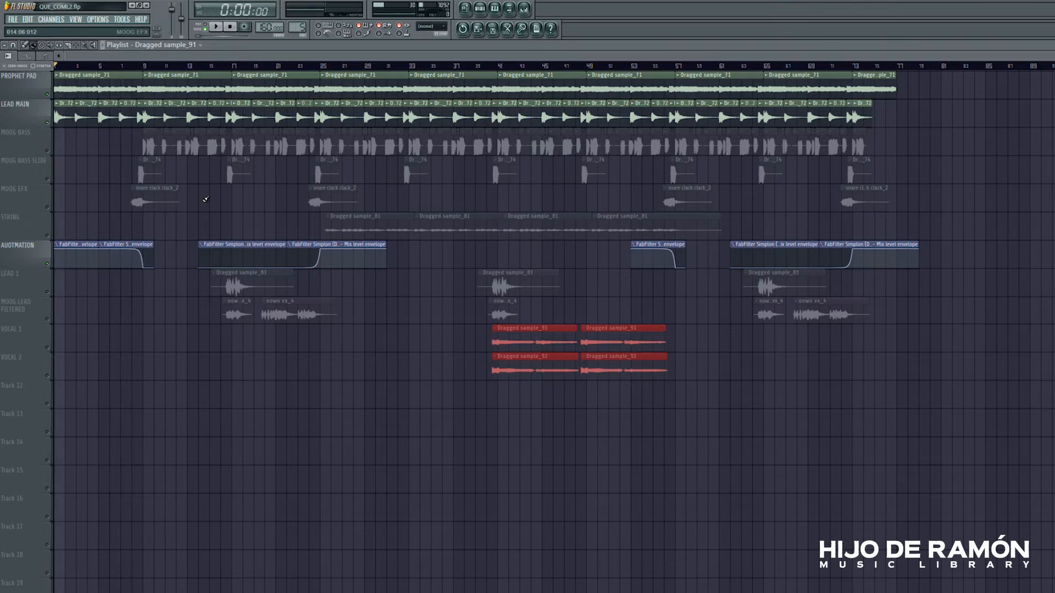
# Solo the MOOG EFX track in the playlist and select the SYNTH EFX channel in the mixer.
pyautogui.click(23, 205)
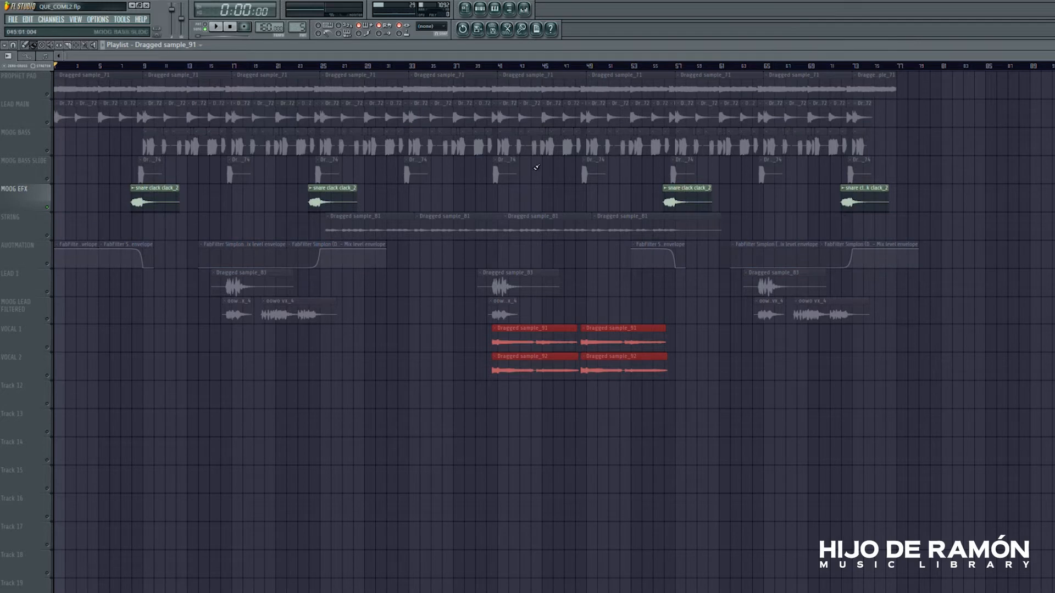
pyautogui.click(137, 64)
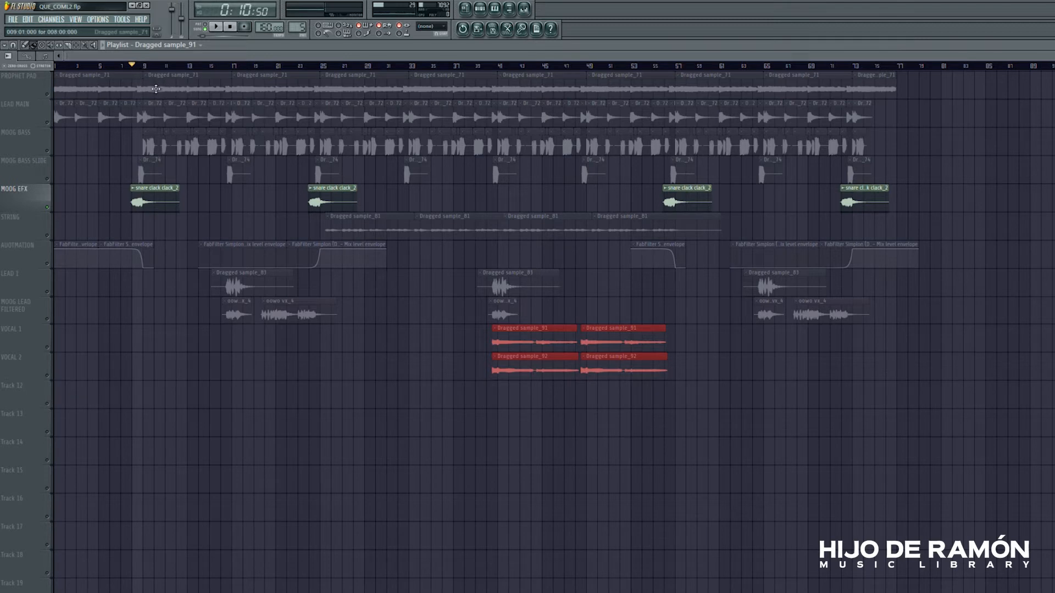
pyautogui.click(113, 75)
pyautogui.click(111, 66)
pyautogui.click(520, 10)
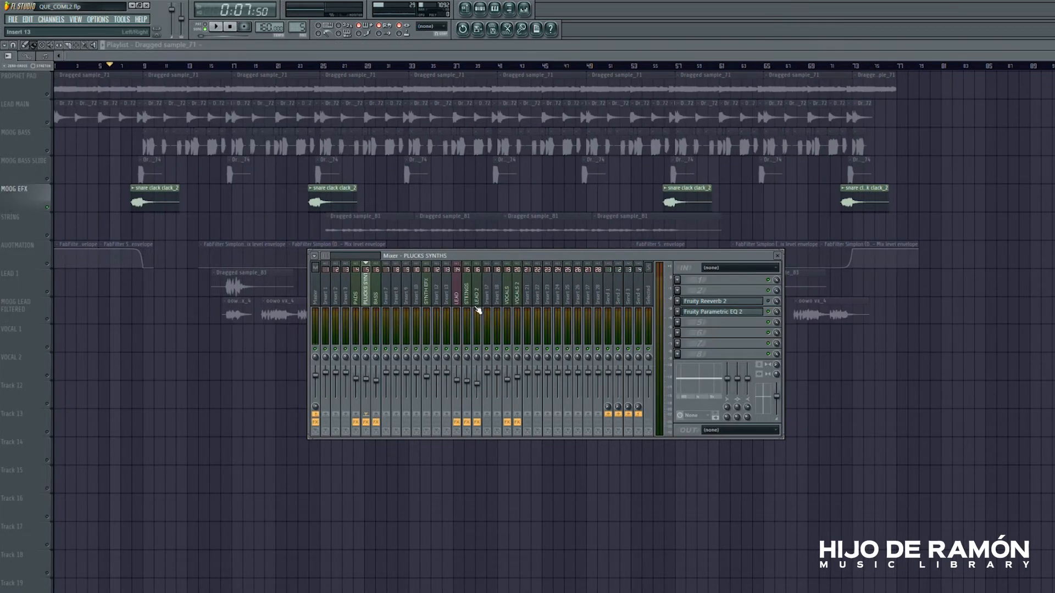
pyautogui.click(428, 300)
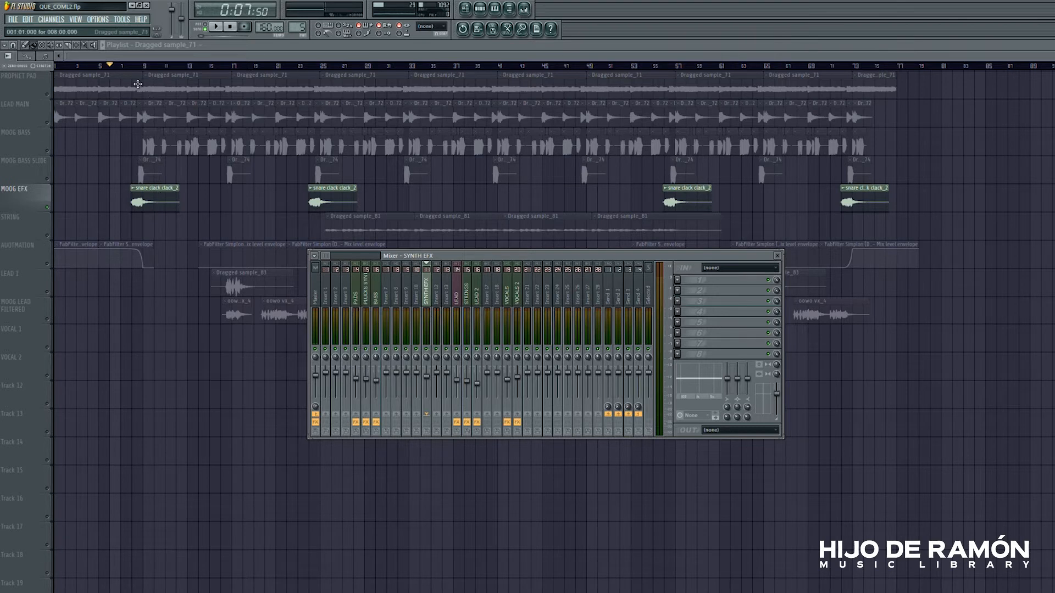
# Play the soloed MOOG EFX track from its first clip and check the SYNTH EFX mixer channel.
pyautogui.click(132, 67)
pyautogui.press('space')
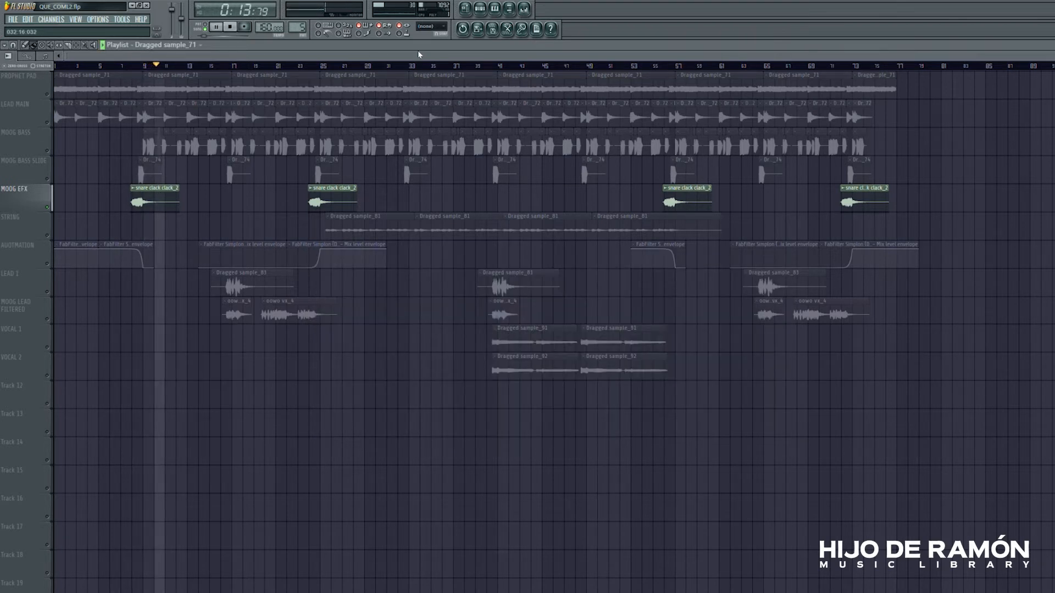
pyautogui.click(524, 8)
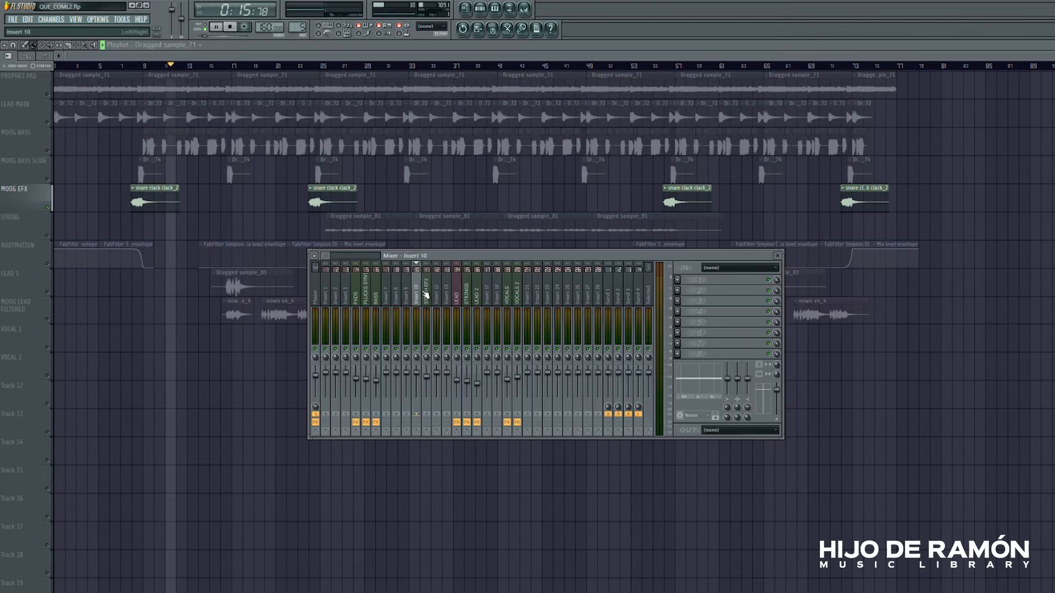
pyautogui.press('space')
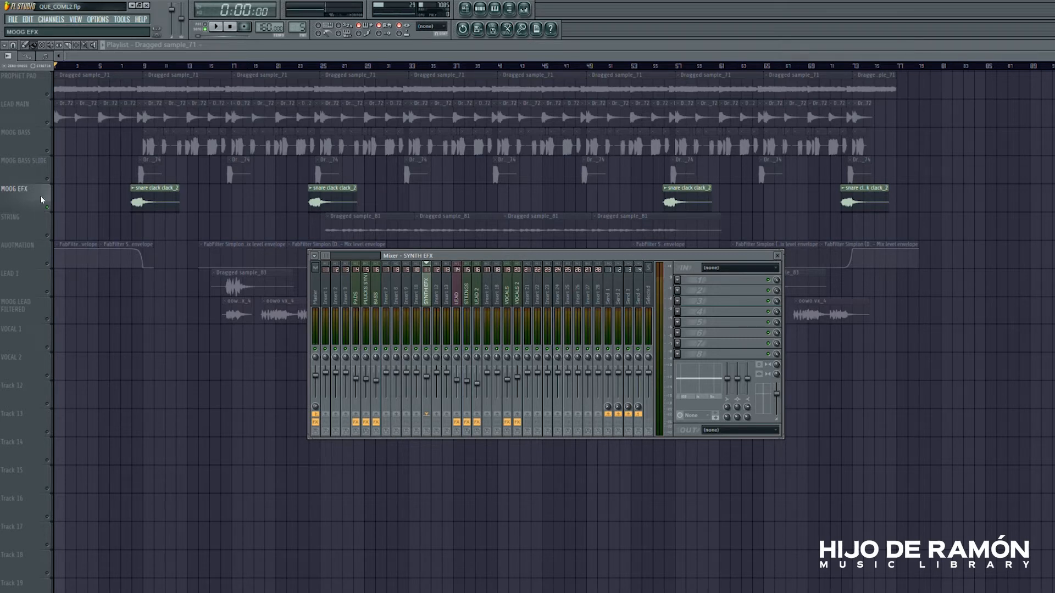
# Close the mixer and replay the first MOOG EFX clip on its own from bar 8.
pyautogui.click(132, 67)
pyautogui.press('F9')
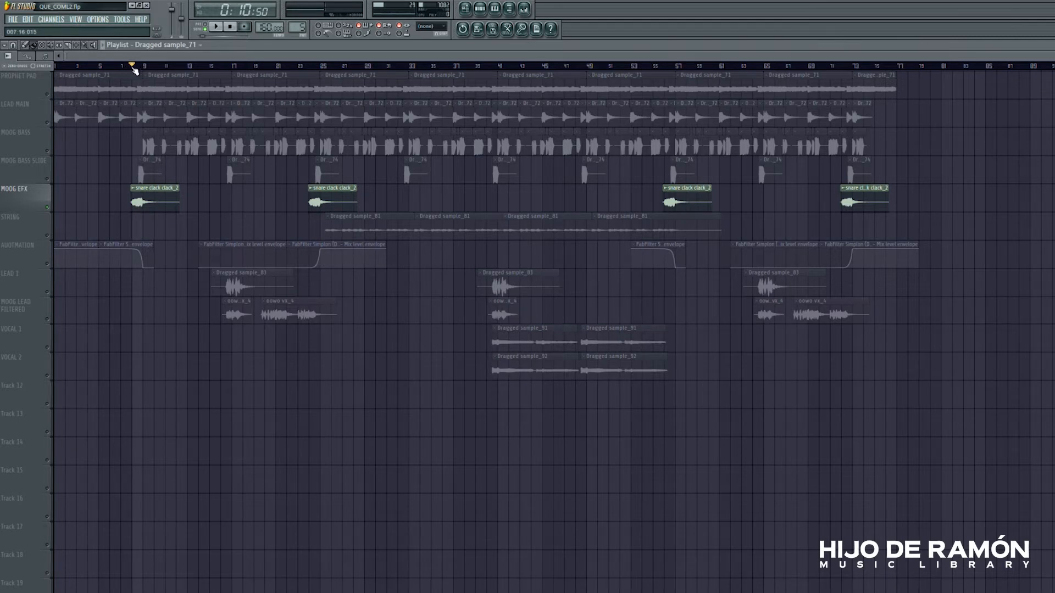
pyautogui.press('space')
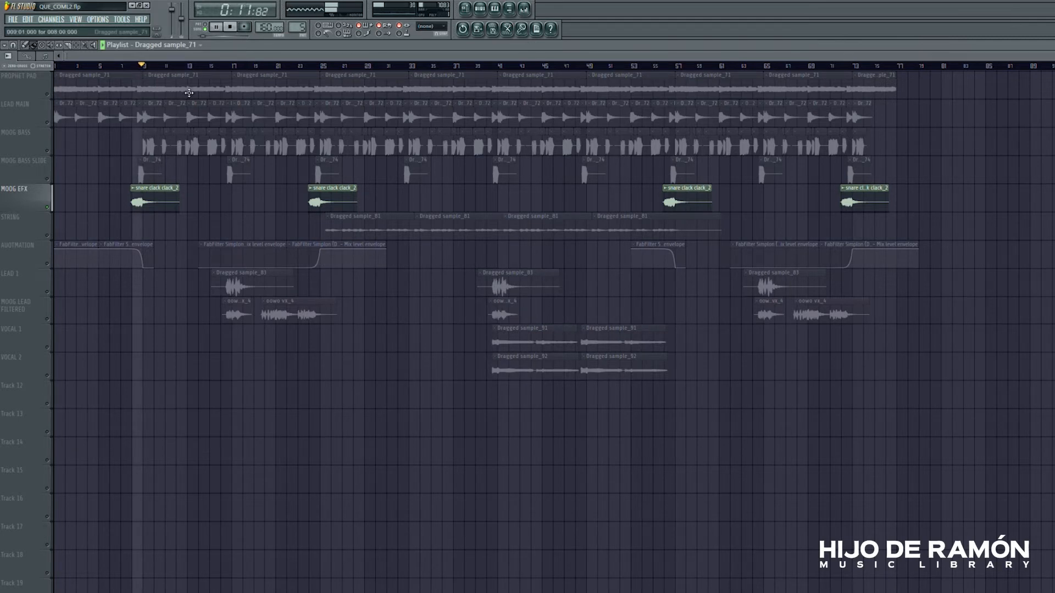
pyautogui.press('space')
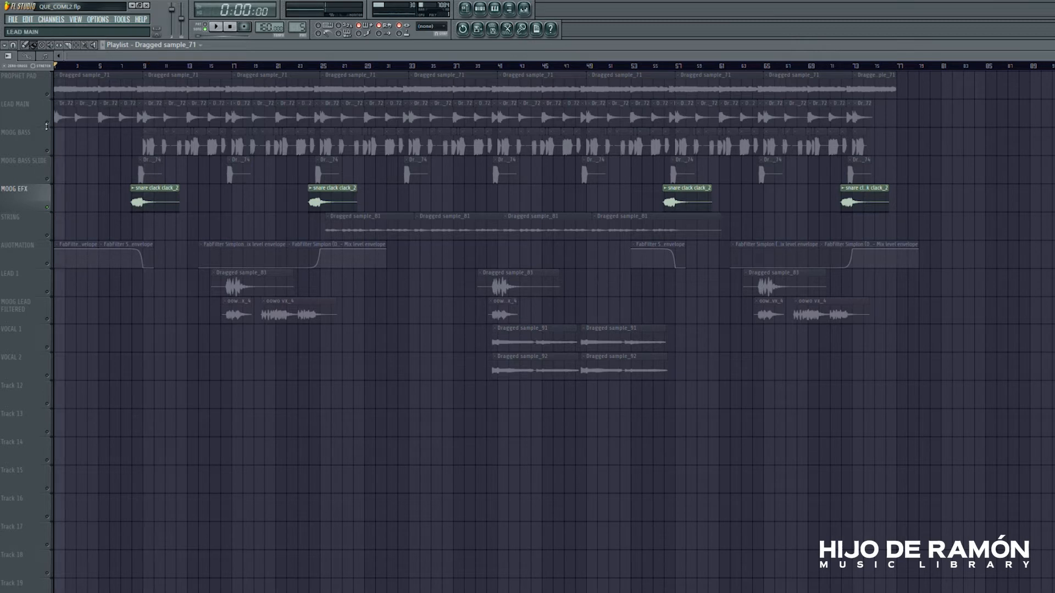
# Unmute LEAD MAIN and PROPHET PAD alongside MOOG EFX and play the three tracks from bar 7.
pyautogui.click(41, 110)
pyautogui.keyDown('ctrl'); pyautogui.click(43, 89); pyautogui.keyUp('ctrl')
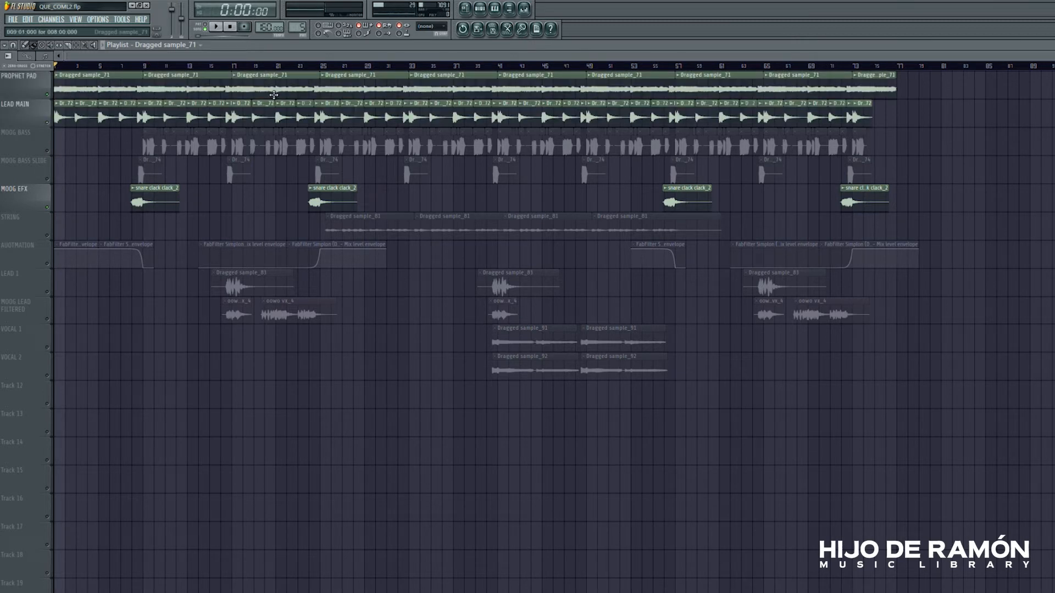
pyautogui.click(133, 66)
pyautogui.click(122, 65)
pyautogui.press('space')
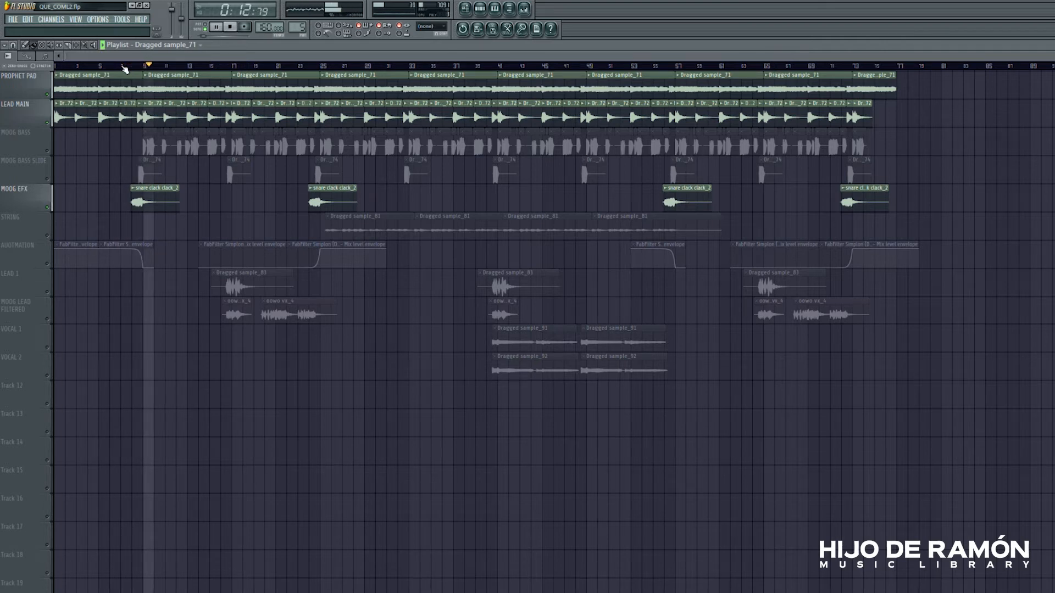
pyautogui.press('space')
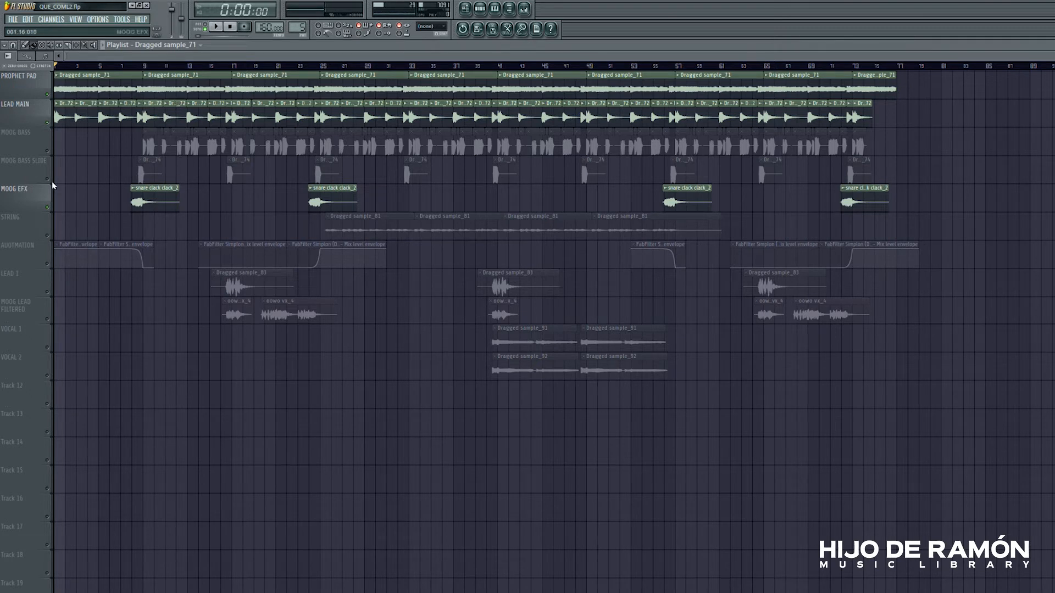
# Solo the MOOG BASS track and unmute MOOG BASS SLIDE alongside it.
pyautogui.click(47, 151)
pyautogui.rightClick(47, 151)
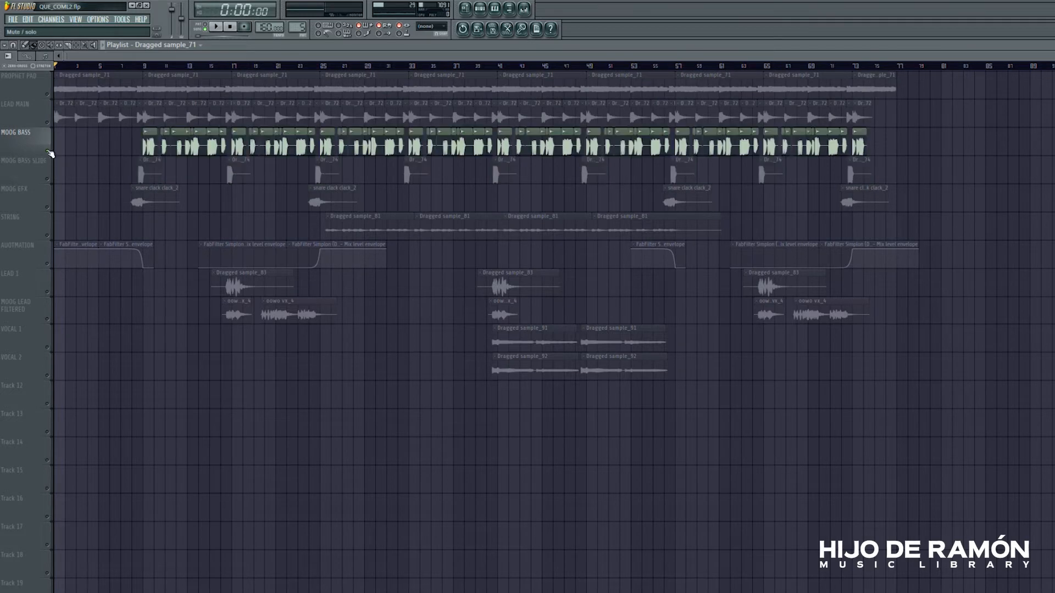
pyautogui.click(47, 178)
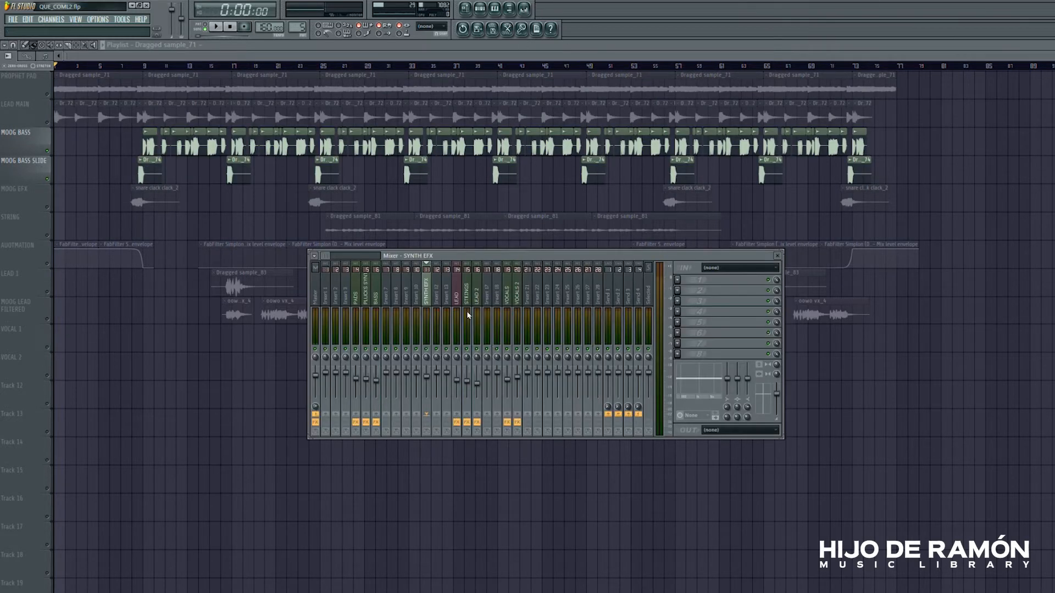
# Examine the Decimort and VC 2A effects on the BASS mixer channel and close both plugin windows.
pyautogui.click(379, 297)
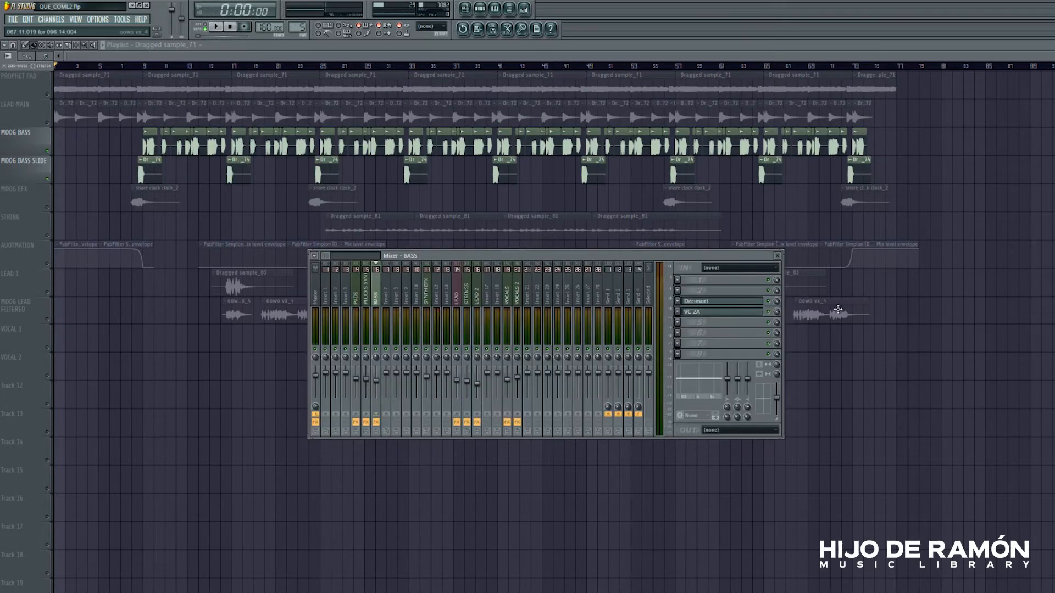
pyautogui.click(715, 302)
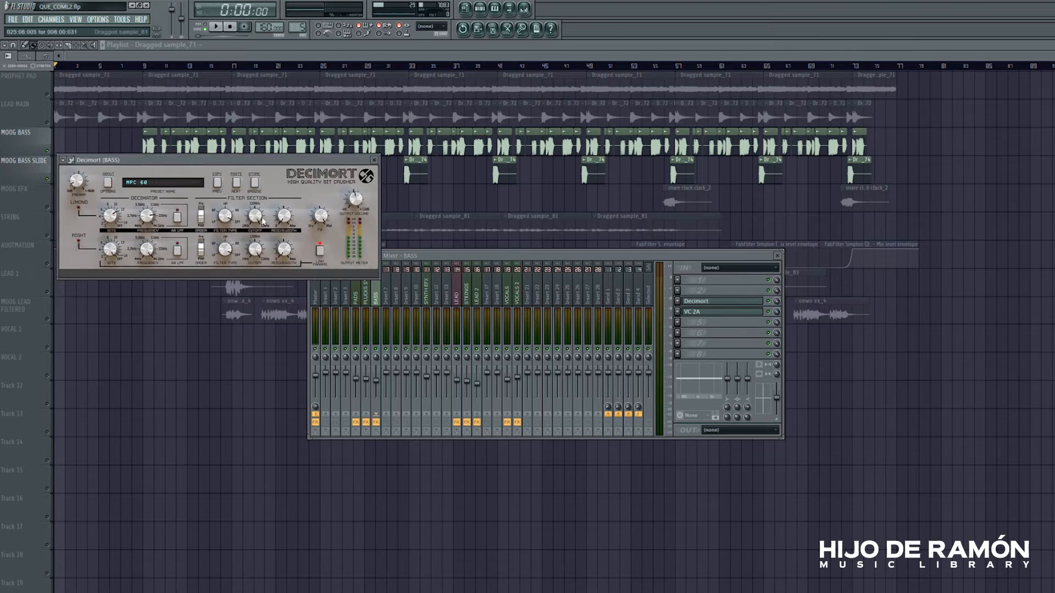
pyautogui.click(713, 312)
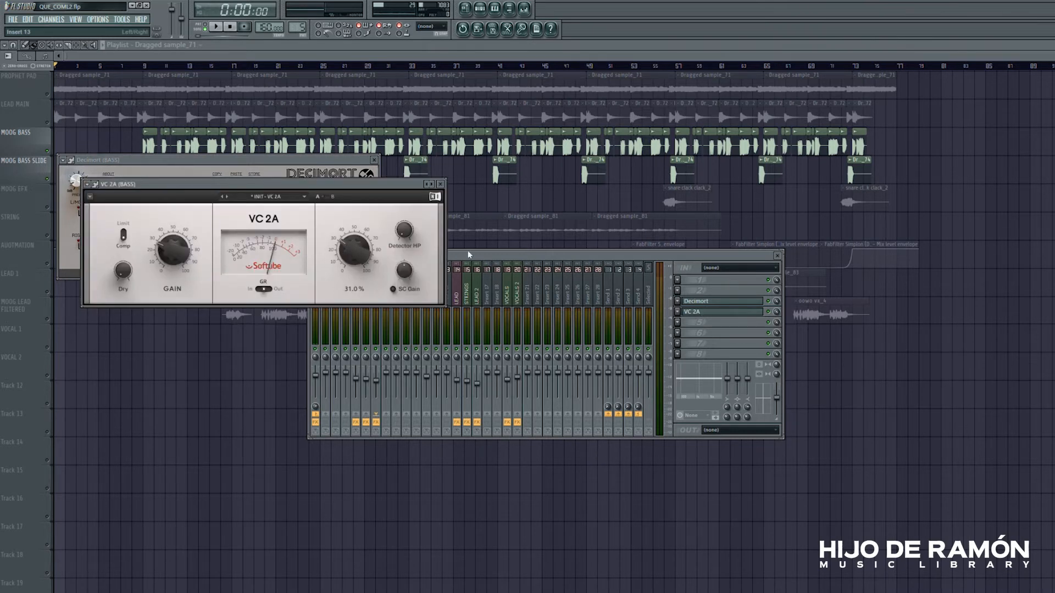
pyautogui.click(441, 184)
pyautogui.press('F6')
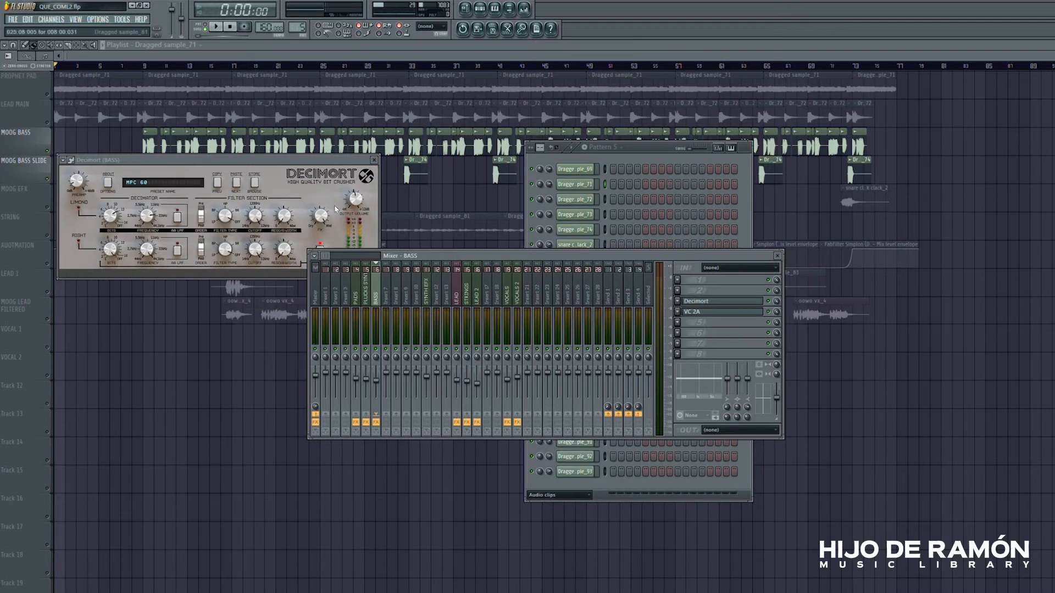
pyautogui.click(374, 160)
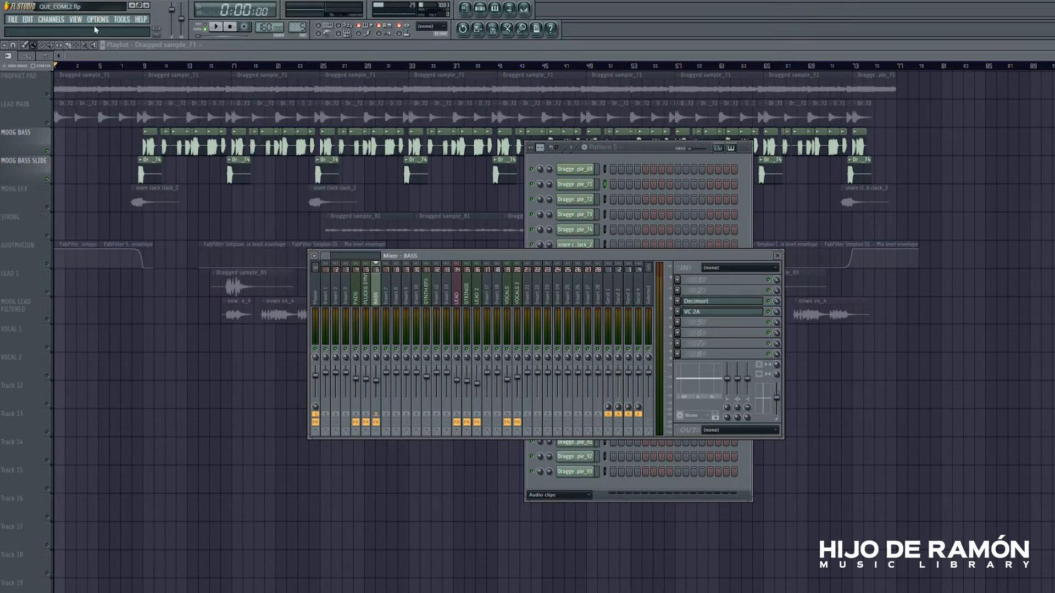
# Play MOOG BASS and MOOG BASS SLIDE from bar 8 and review the Decimort effect on the BASS mixer channel.
pyautogui.click(147, 69)
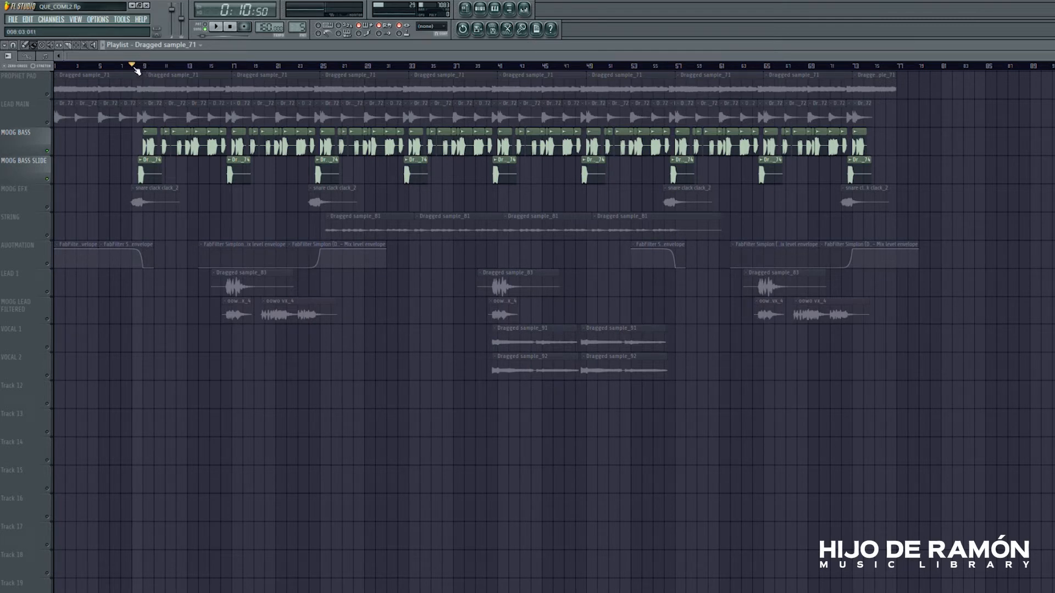
pyautogui.press('space')
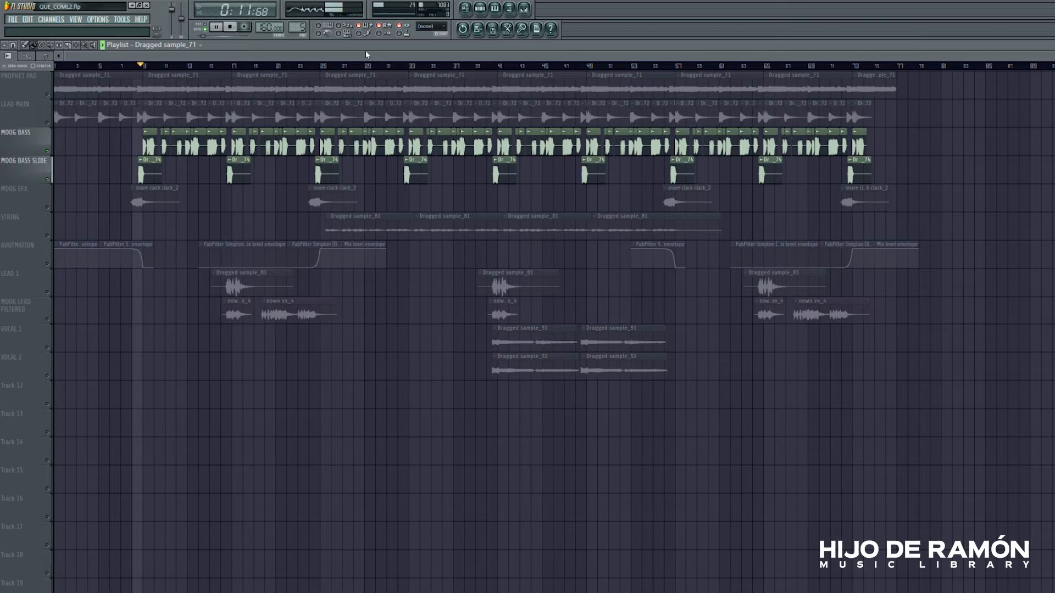
pyautogui.click(525, 10)
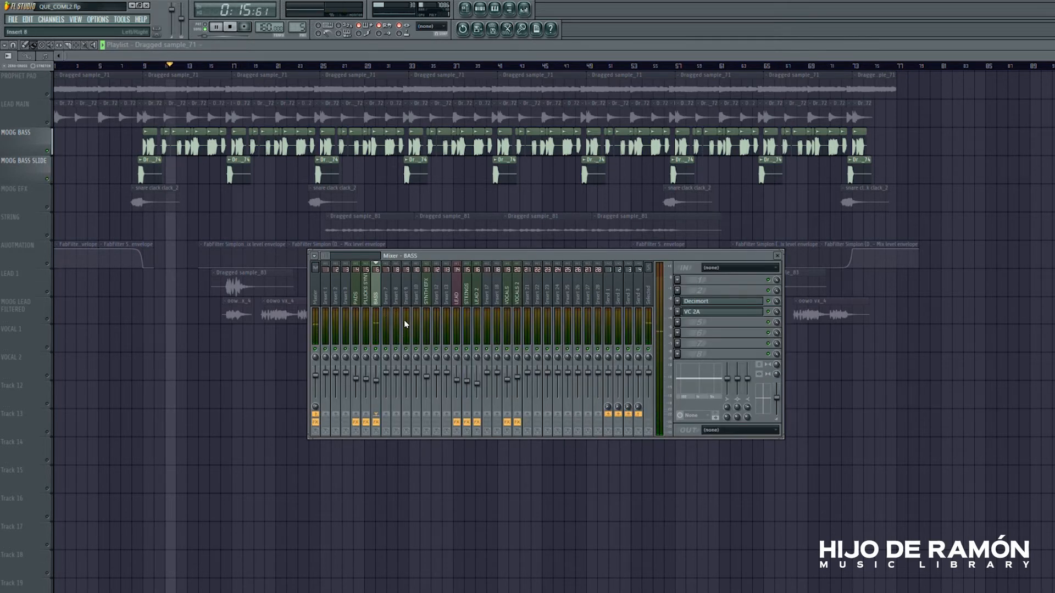
pyautogui.press('space')
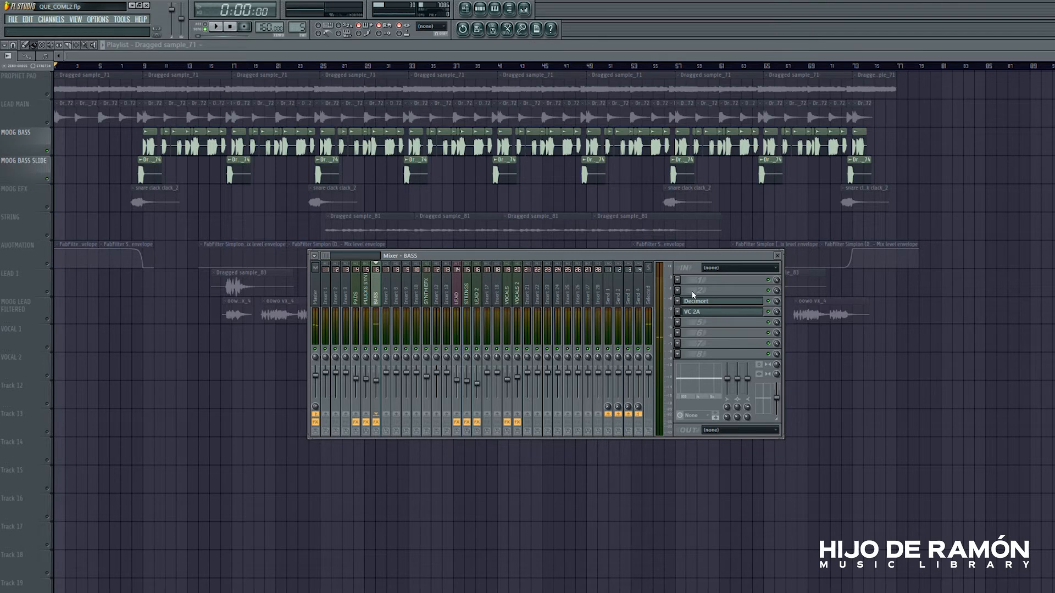
pyautogui.click(706, 303)
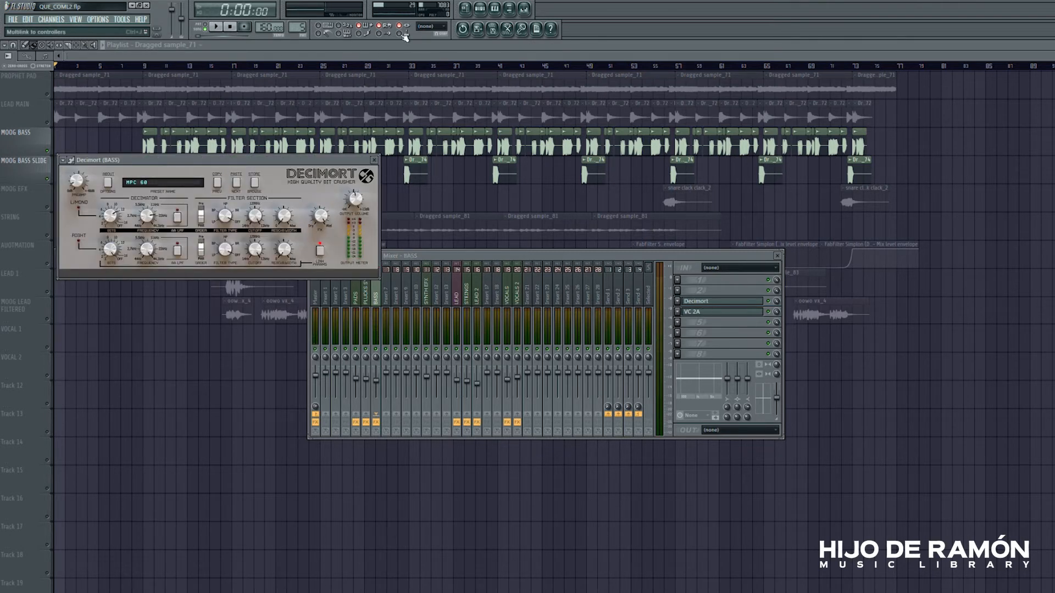
pyautogui.press('F12')
# Replay the two bass tracks from bar 8 and check the BASS channel's level in the mixer during playback.
pyautogui.click(143, 66)
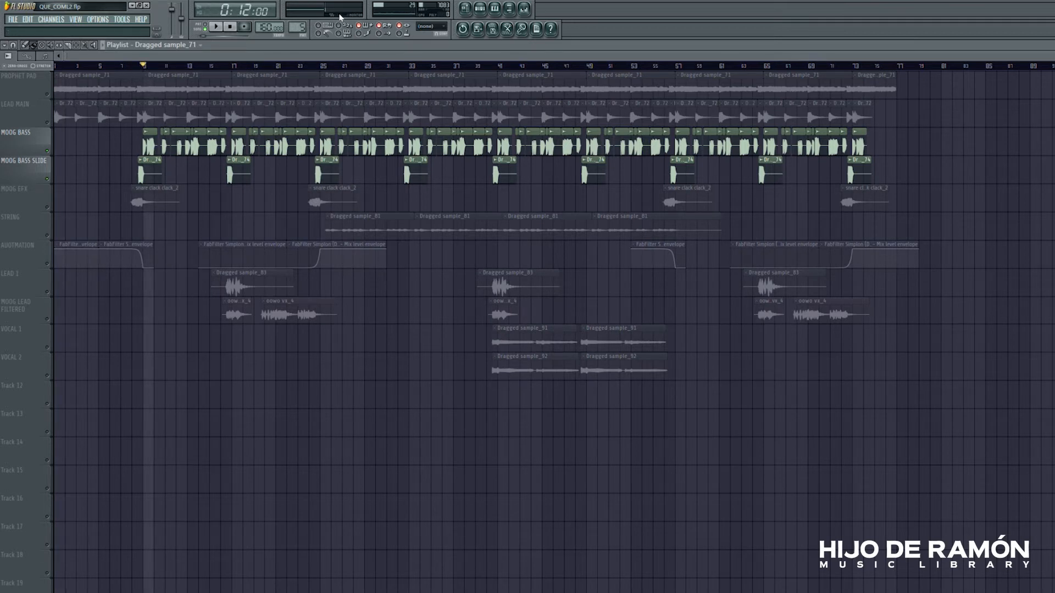
pyautogui.click(130, 64)
pyautogui.press('space')
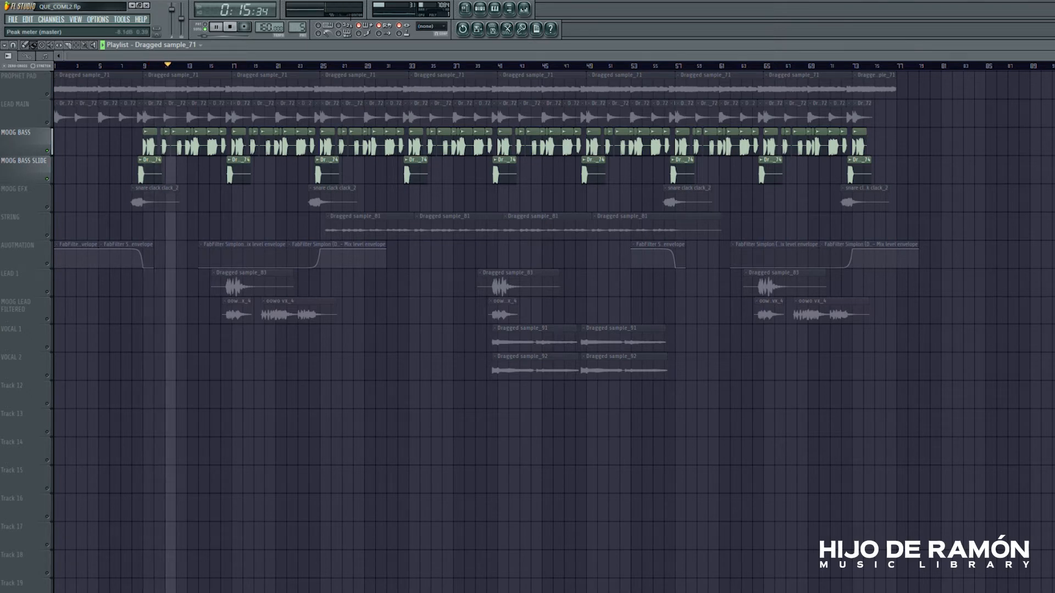
pyautogui.click(525, 9)
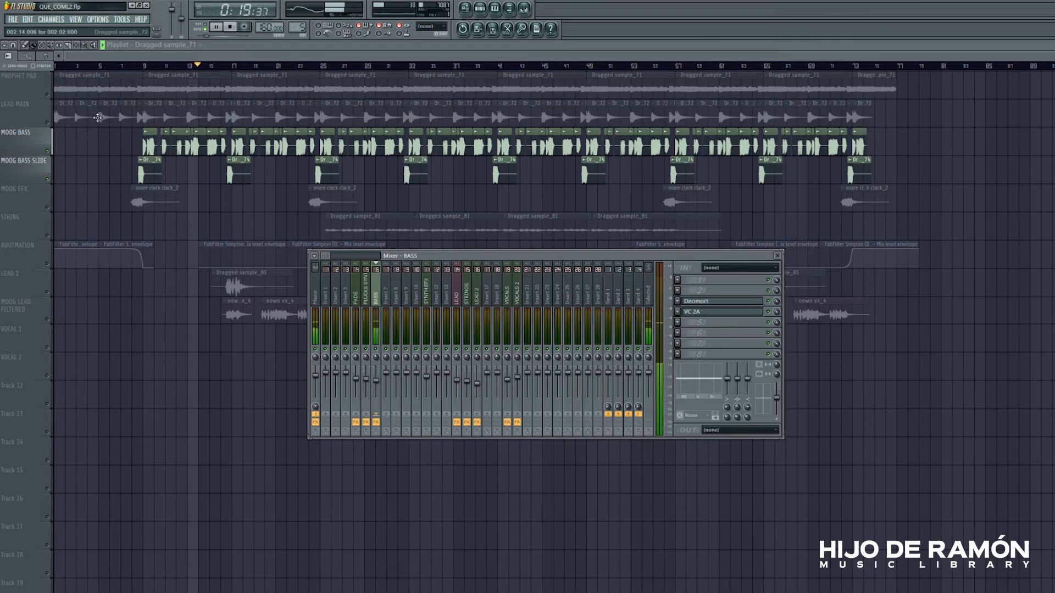
# Unmute MOOG EFX, LEAD MAIN, PROPHET PAD and the automation track to hear them together with the bass tracks.
pyautogui.click(52, 212)
pyautogui.click(48, 208)
pyautogui.click(46, 123)
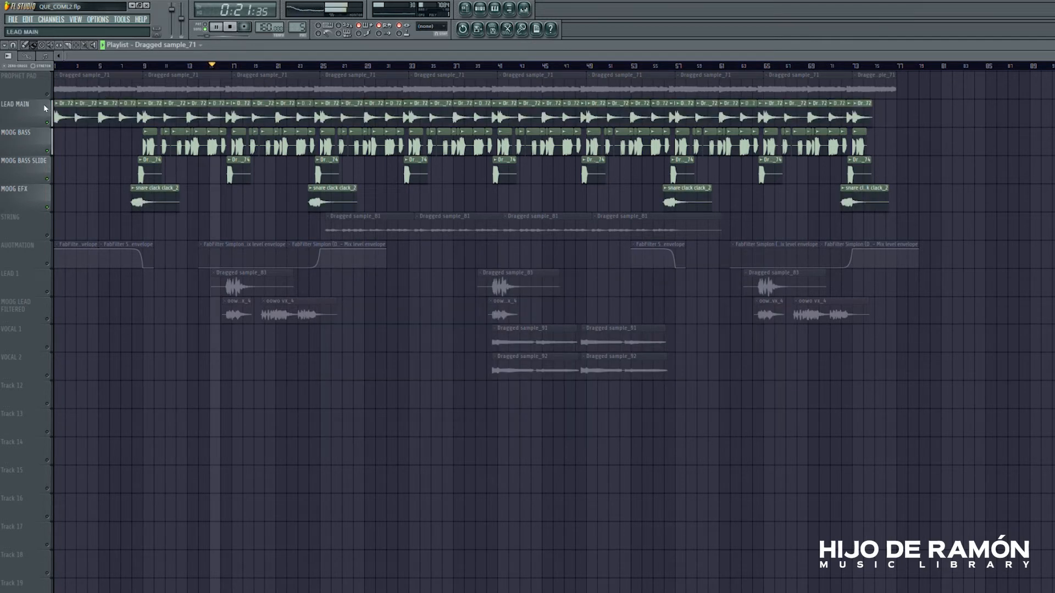
pyautogui.click(47, 95)
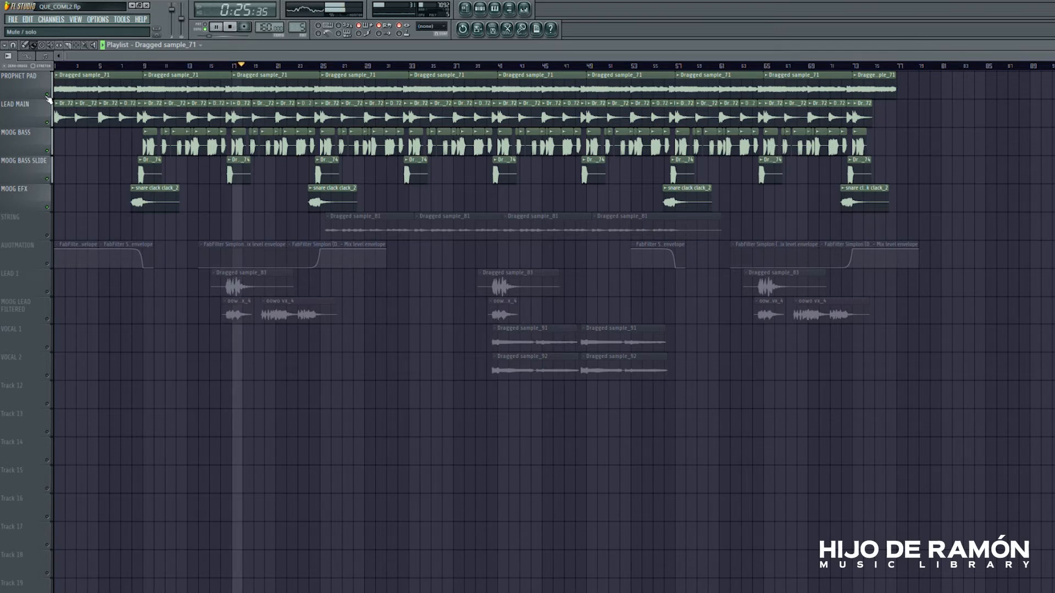
pyautogui.press('space')
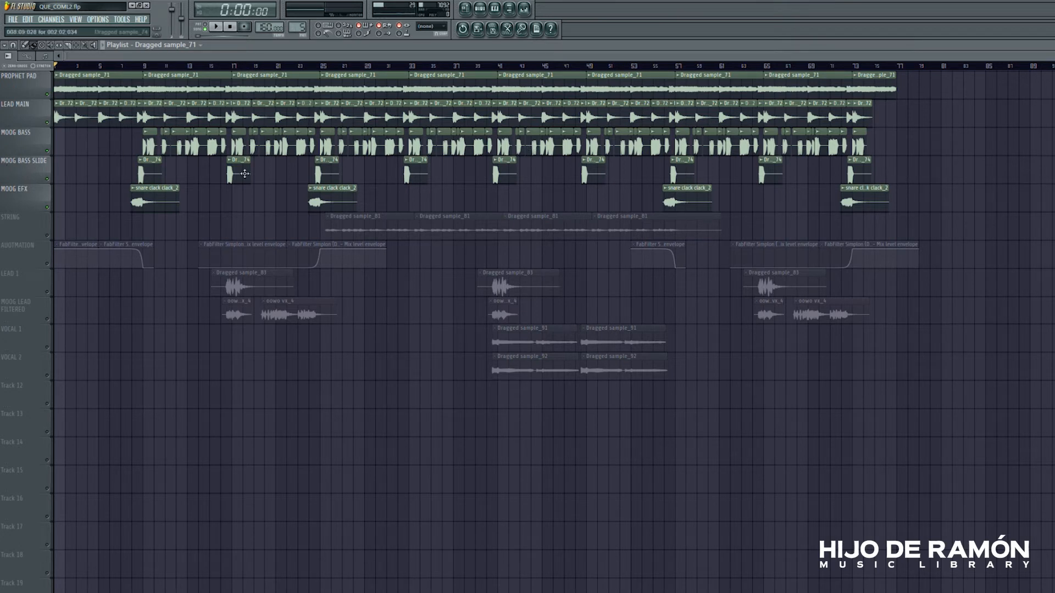
pyautogui.click(48, 263)
pyautogui.press('space')
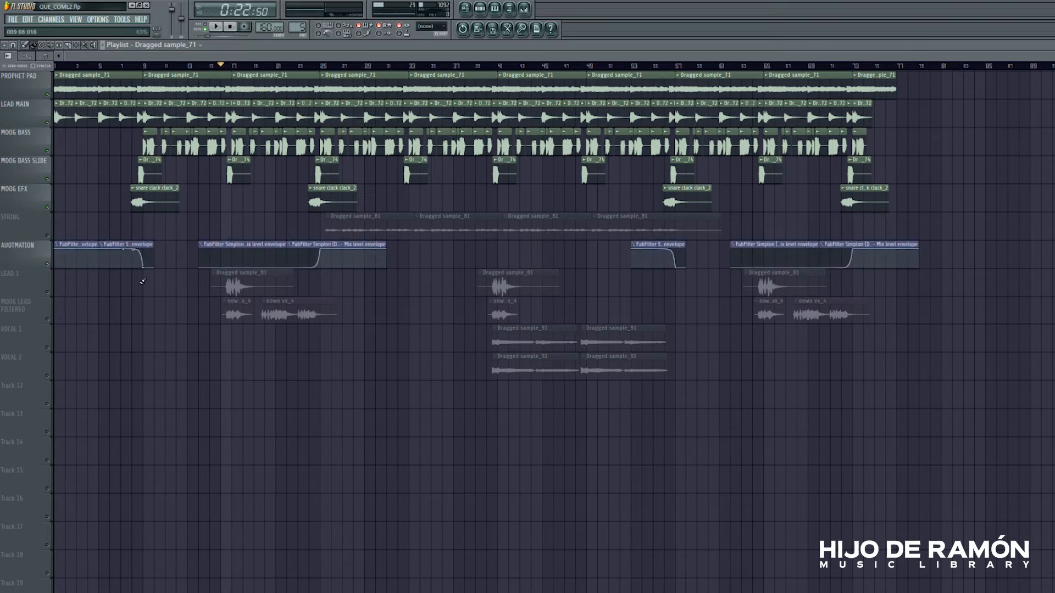
# Solo LEAD 1, unmute MOOG LEAD FILTERED alongside it and play both from just before their first clips.
pyautogui.rightClick(48, 293)
pyautogui.click(48, 319)
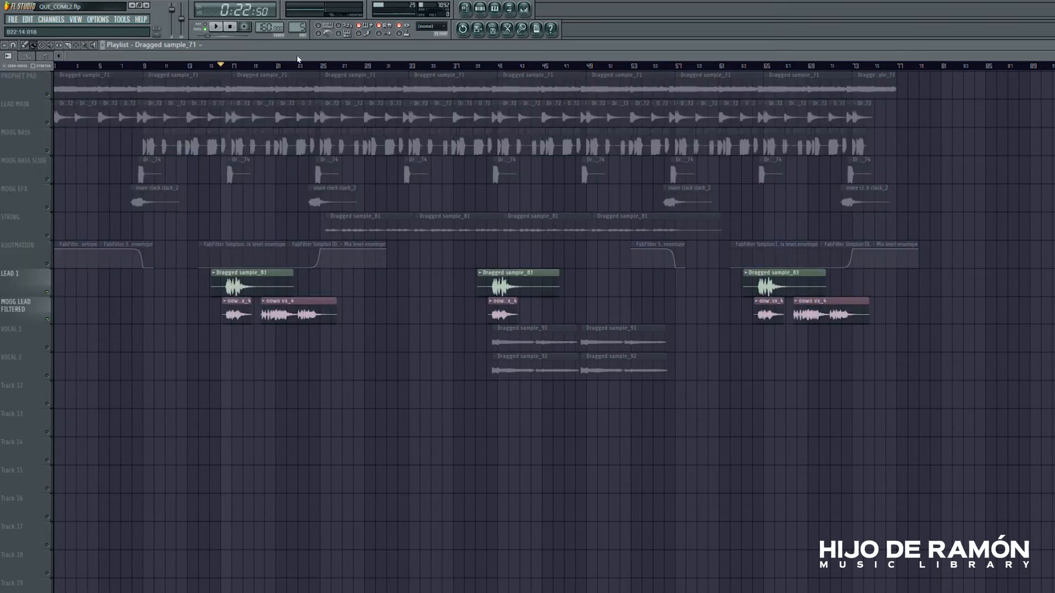
pyautogui.click(212, 66)
pyautogui.press('space')
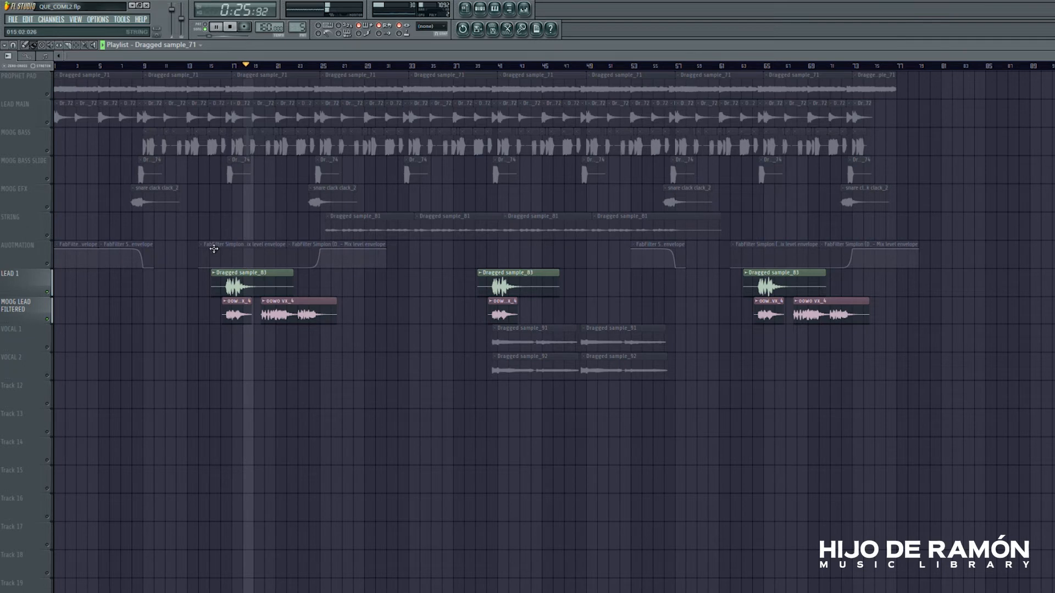
pyautogui.press('space')
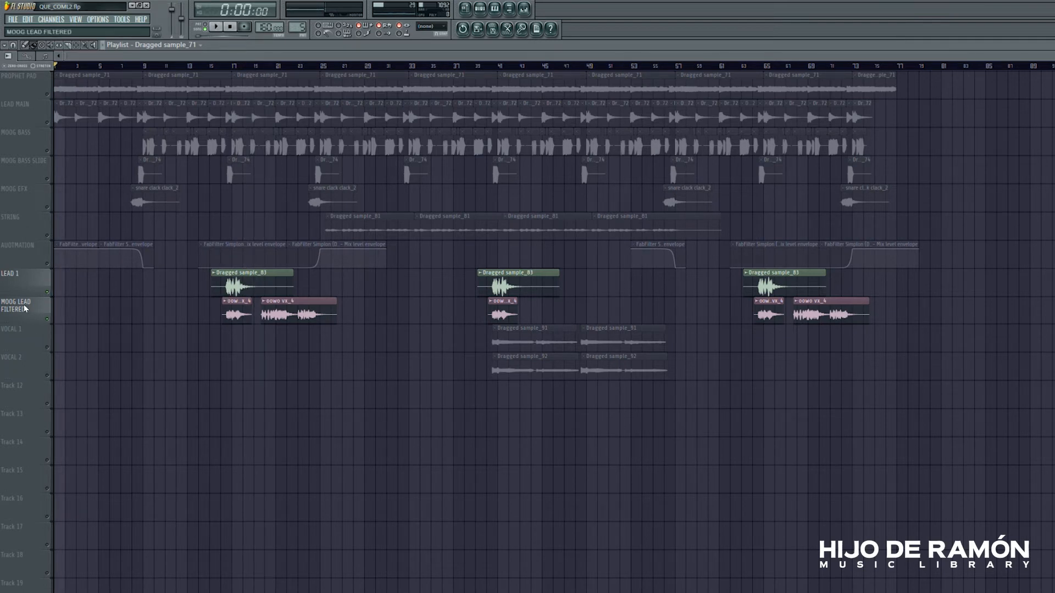
# Solo MOOG LEAD FILTERED and listen to its first clip from bar 16.
pyautogui.rightClick(48, 319)
pyautogui.click(235, 66)
pyautogui.press('space')
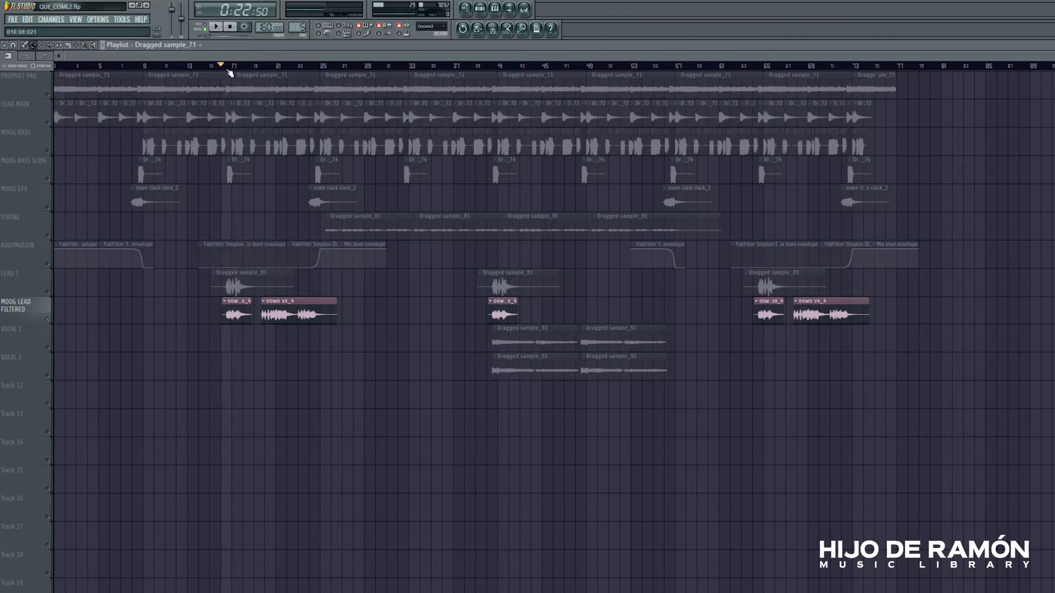
pyautogui.press('space')
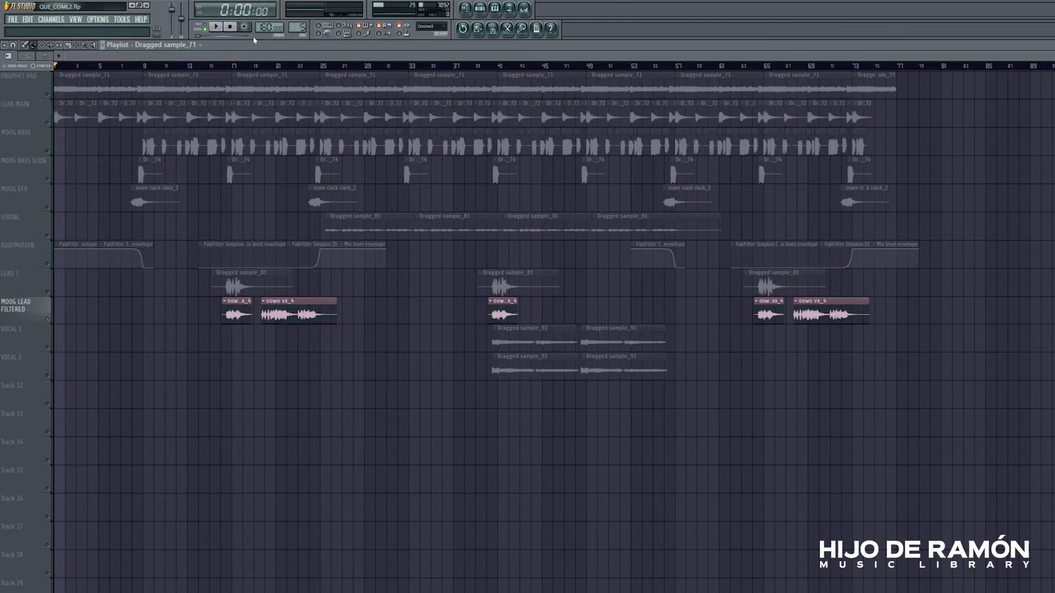
# Replay MOOG LEAD FILTERED from bar 17 while reviewing the effects loaded on the LEAD mixer channel.
pyautogui.click(231, 67)
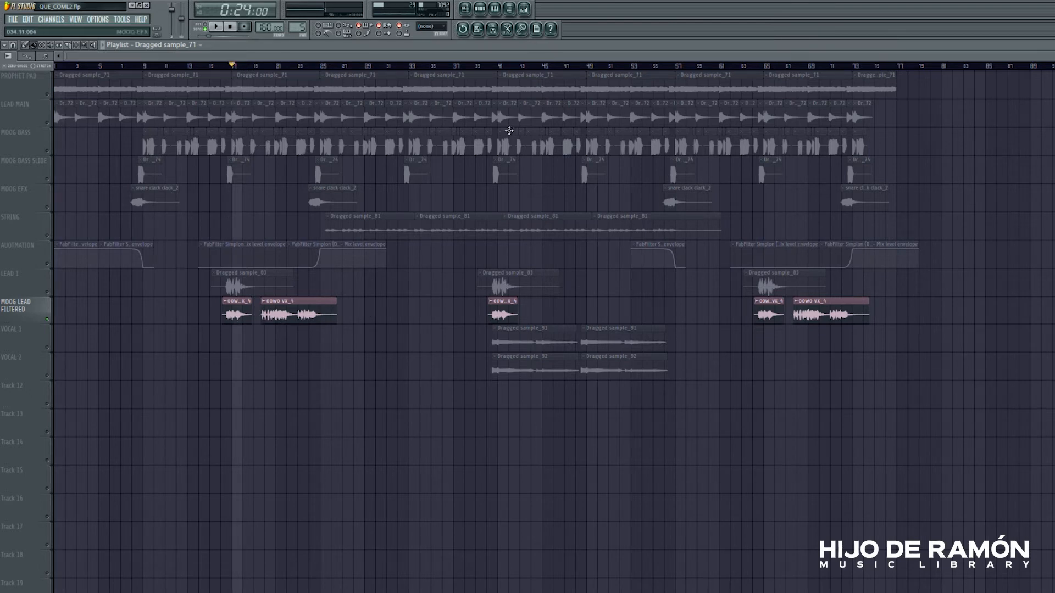
pyautogui.click(524, 9)
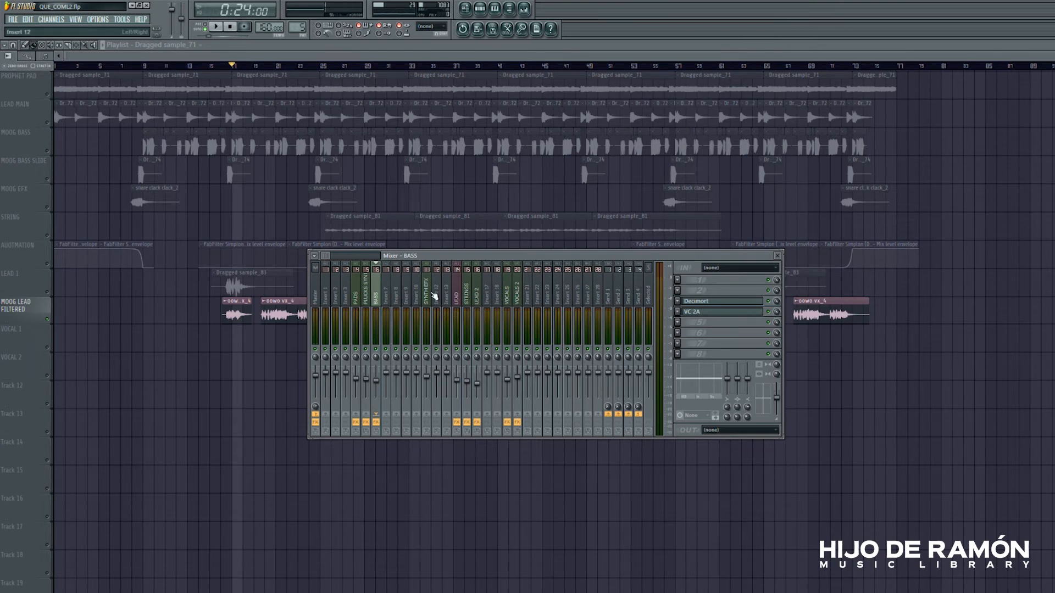
pyautogui.press('space')
pyautogui.click(454, 300)
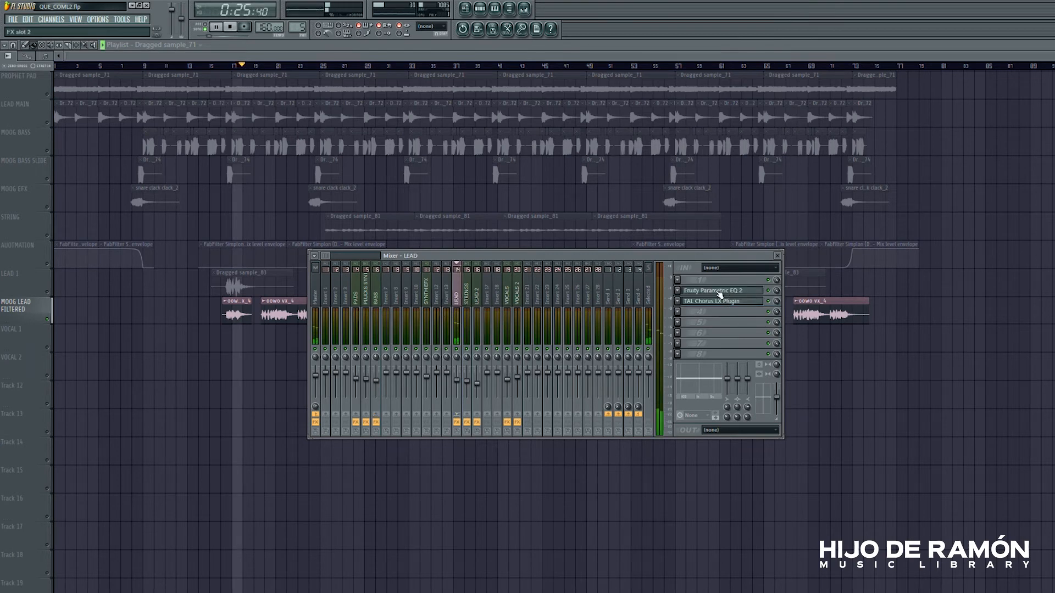
pyautogui.click(239, 29)
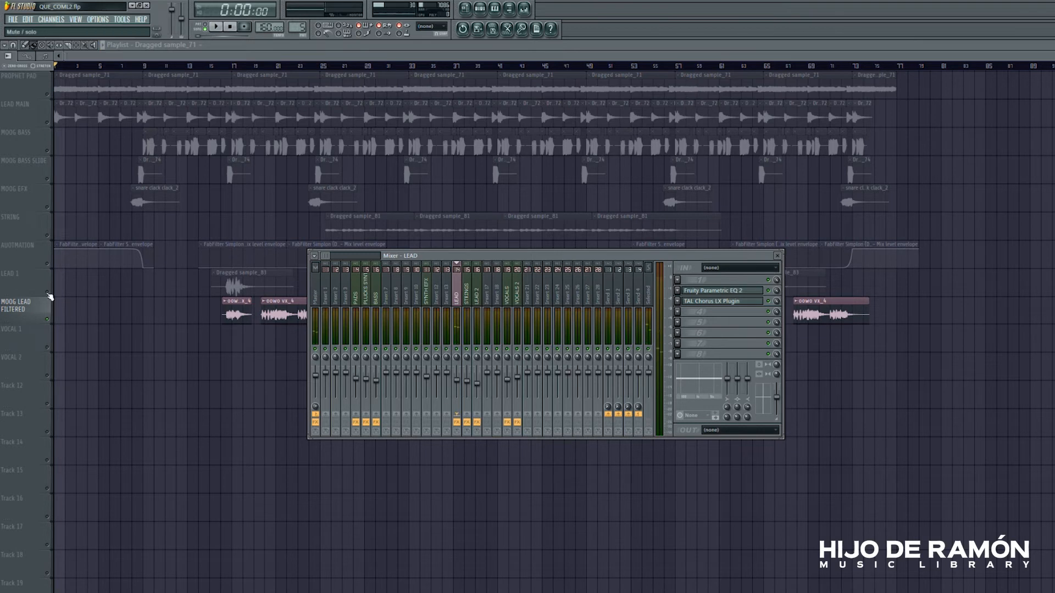
# Close the mixer, solo LEAD 1 and listen to its first clip on its own.
pyautogui.press('F9')
pyautogui.click(226, 66)
pyautogui.press('space')
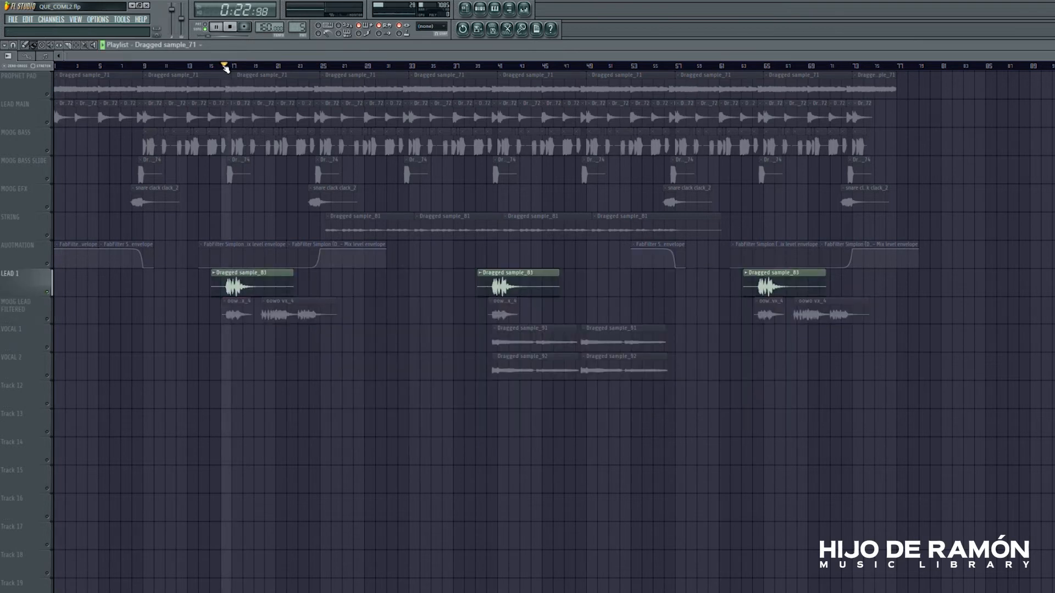
pyautogui.click(231, 29)
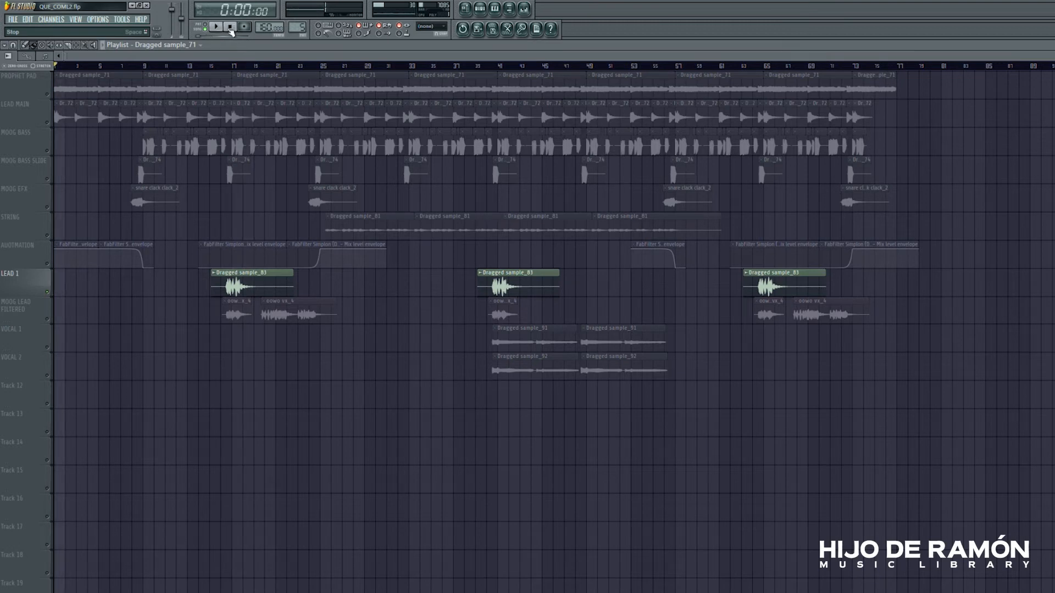
# Unmute MOOG LEAD FILTERED alongside LEAD 1 and play the two leads together from bar 16.
pyautogui.click(50, 321)
pyautogui.click(227, 67)
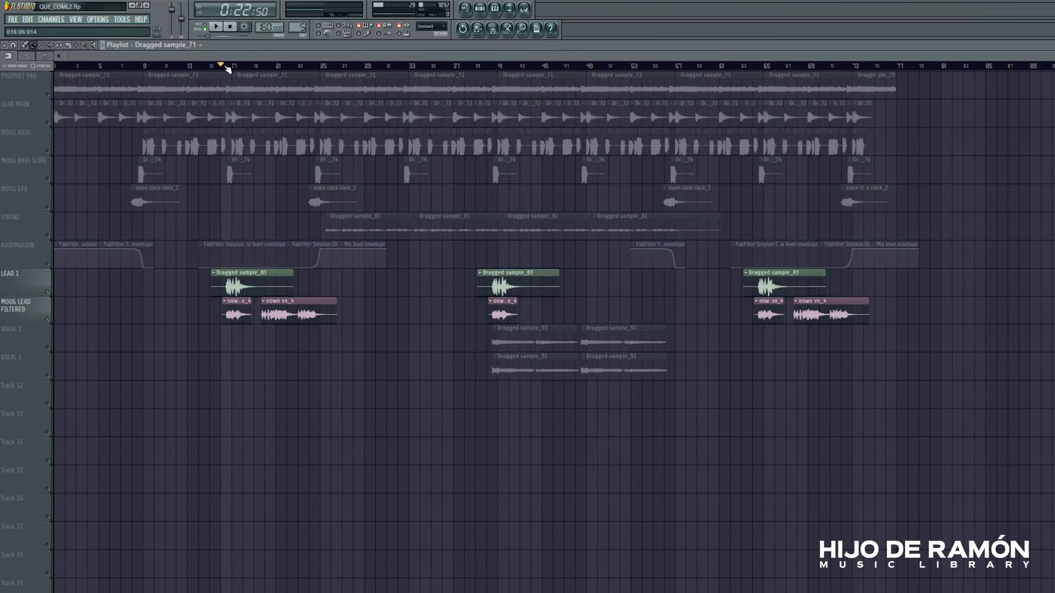
pyautogui.press('space')
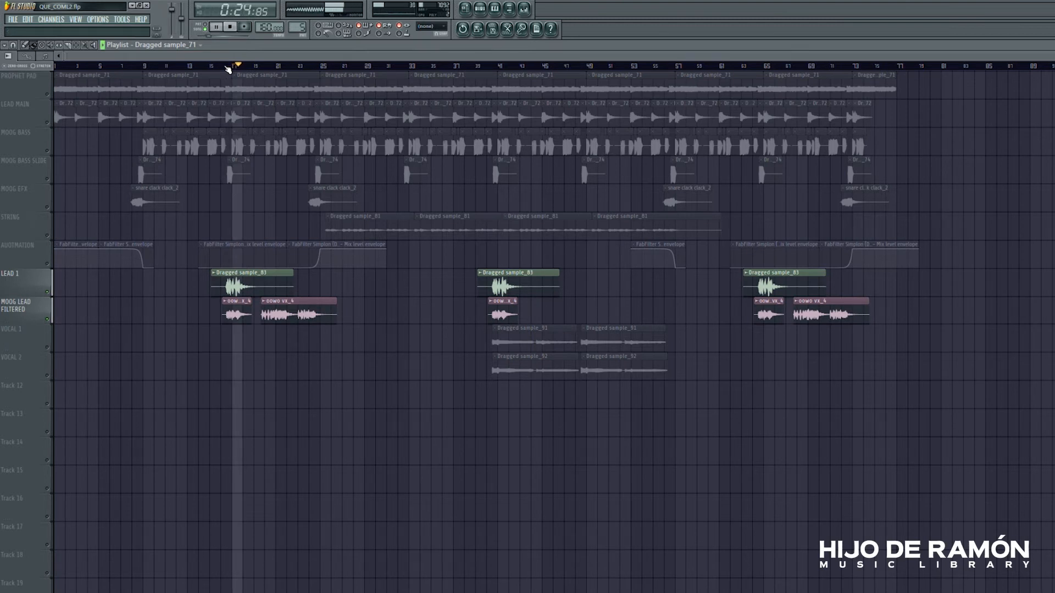
pyautogui.press('space')
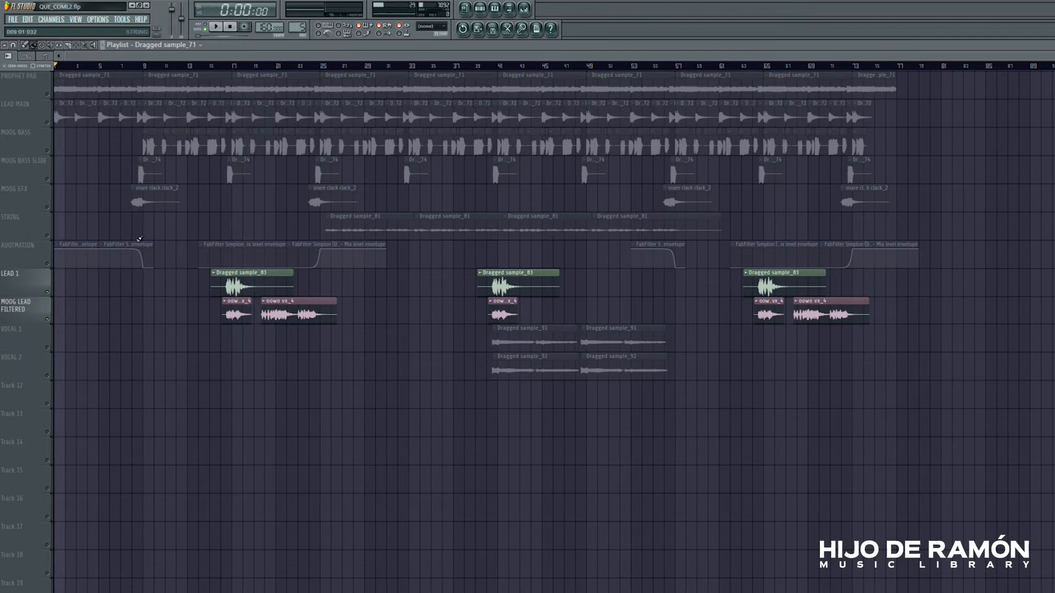
# Unmute all tracks from PROPHET PAD through the automation track and play them with both leads, jumping ahead to the first lead clips.
pyautogui.moveTo(47, 264); pyautogui.dragTo(46, 90)
pyautogui.press('space')
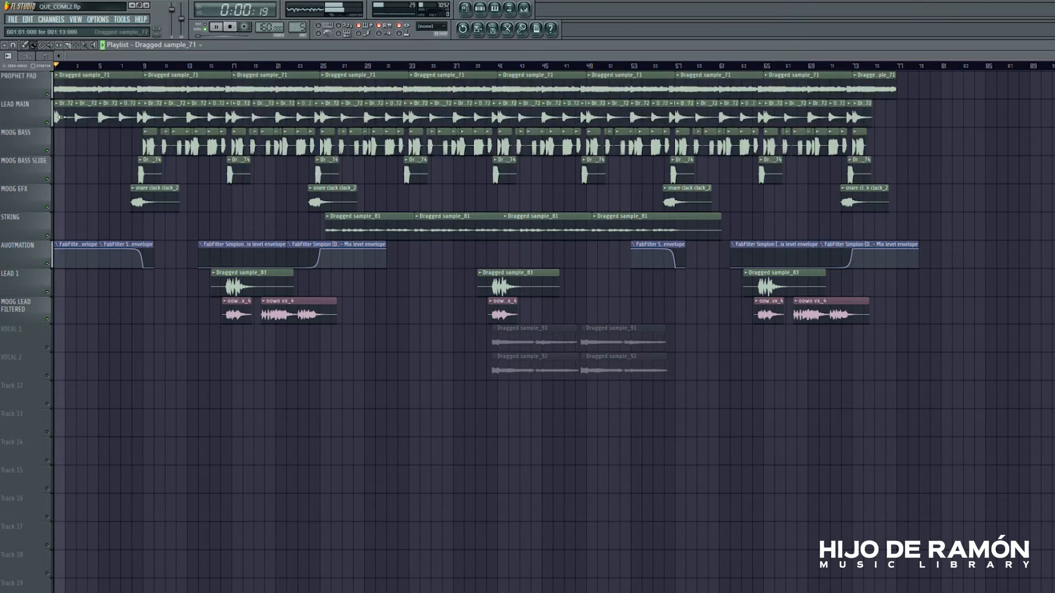
pyautogui.click(230, 65)
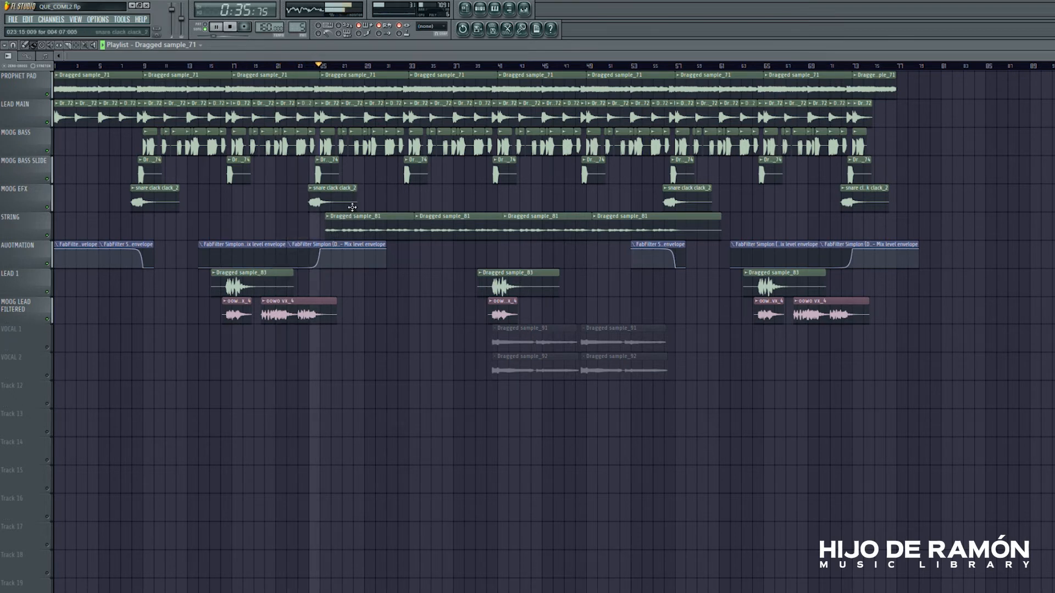
pyautogui.press('space')
pyautogui.press('F9')
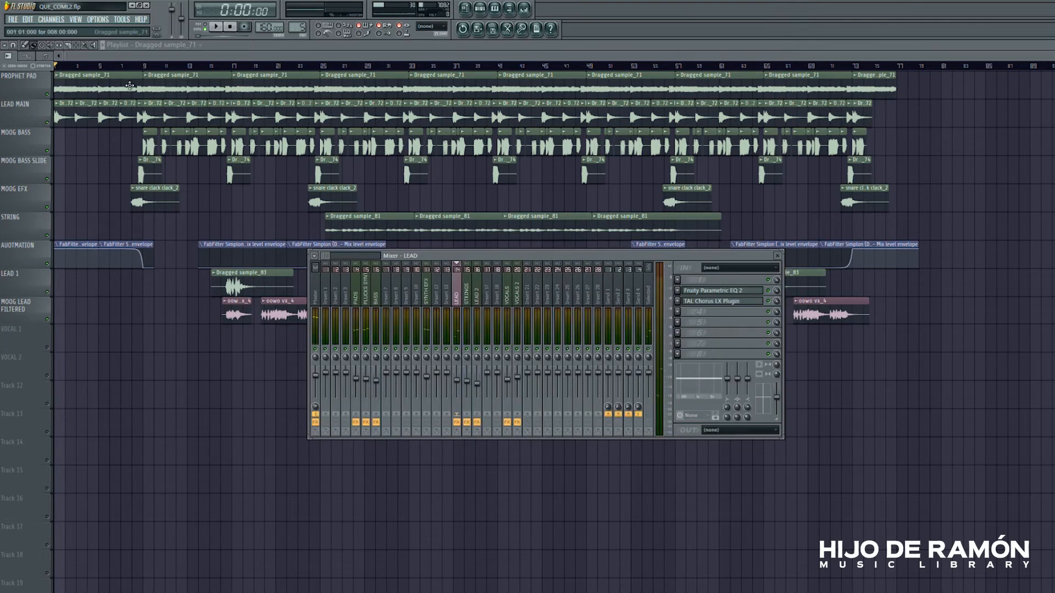
pyautogui.press('F9')
# Solo MOOG BASS SLIDE and listen to its first clip from just before bar 9.
pyautogui.click(144, 66)
pyautogui.click(132, 67)
pyautogui.click(47, 179)
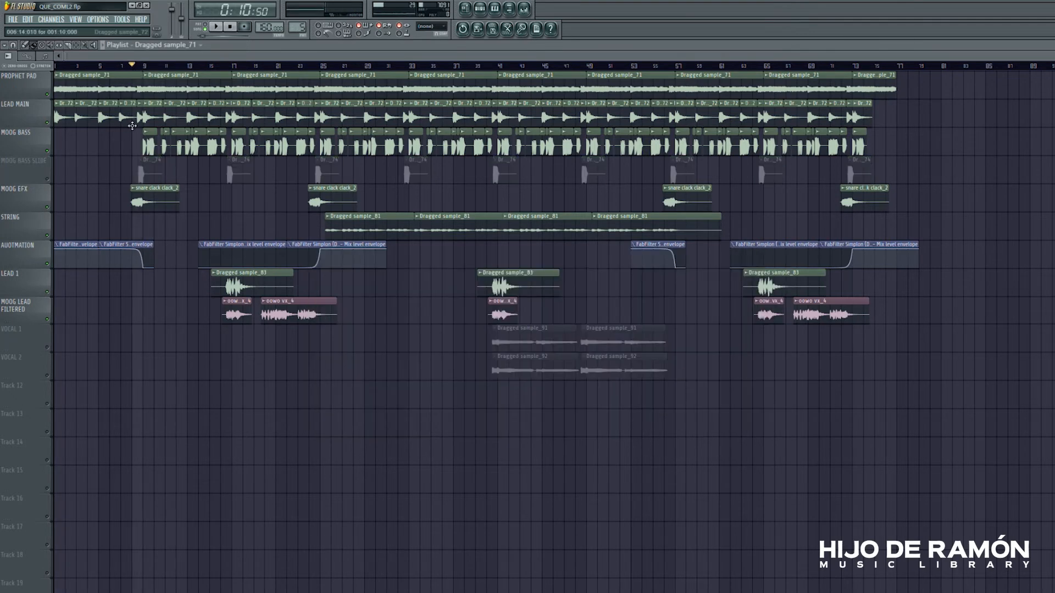
pyautogui.scroll(4, 113, 157)
pyautogui.rightClick(48, 179)
pyautogui.click(185, 68)
pyautogui.press('space')
pyautogui.press('space')
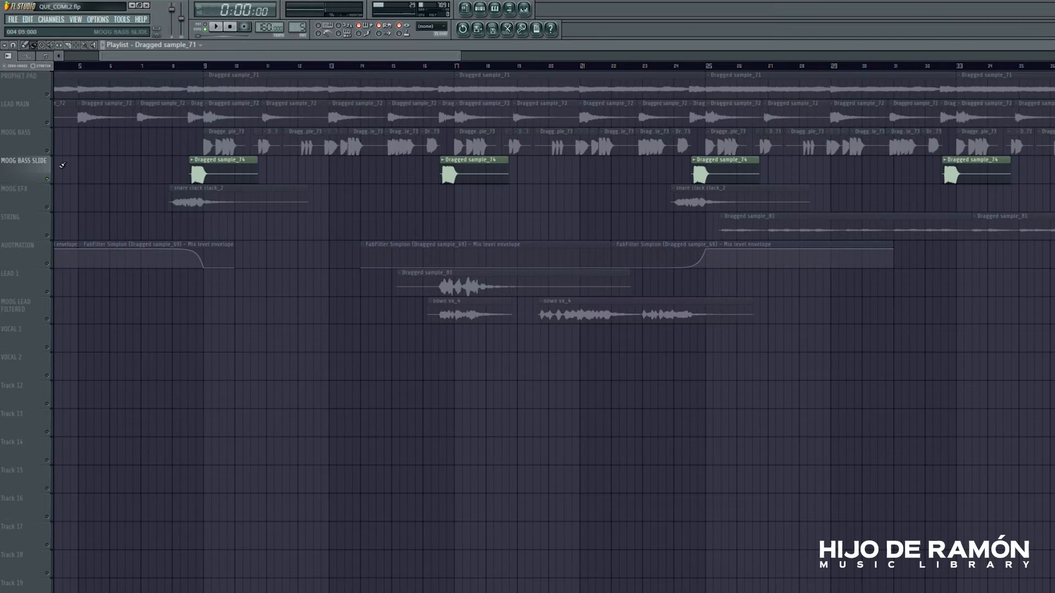
# Cancel the MOOG BASS SLIDE solo so every track is active, including VOCAL 1 and VOCAL 2.
pyautogui.rightClick(47, 179)
pyautogui.rightClick(47, 180)
pyautogui.rightClick(47, 179)
pyautogui.scroll(-5, 278, 225)
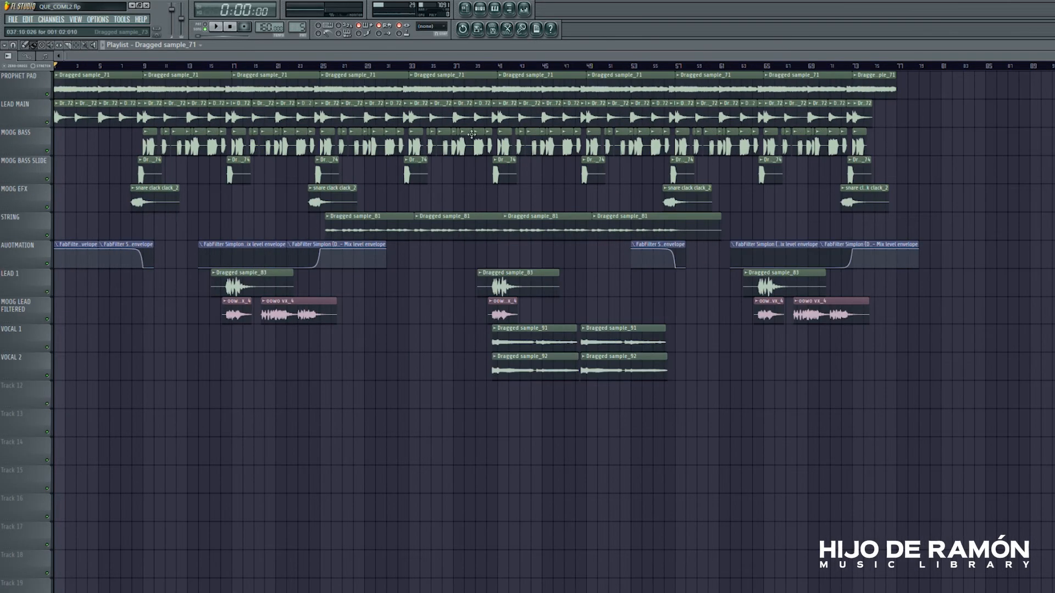
# Check the mixer briefly, close it and move the playback position to bar 25, where the STRING clips begin.
pyautogui.click(523, 7)
pyautogui.press('F9')
pyautogui.click(308, 66)
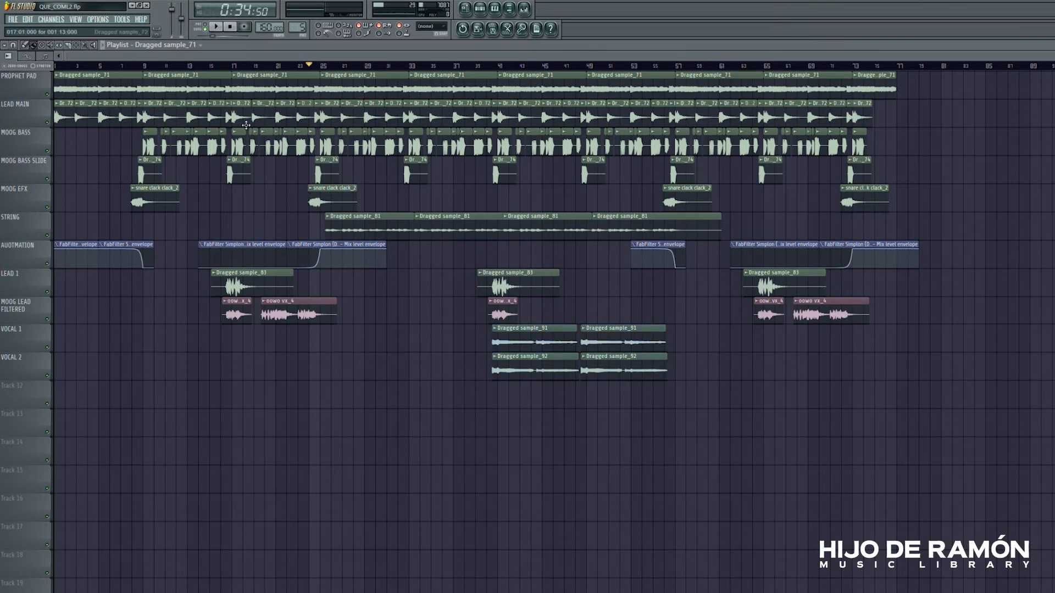
pyautogui.click(330, 68)
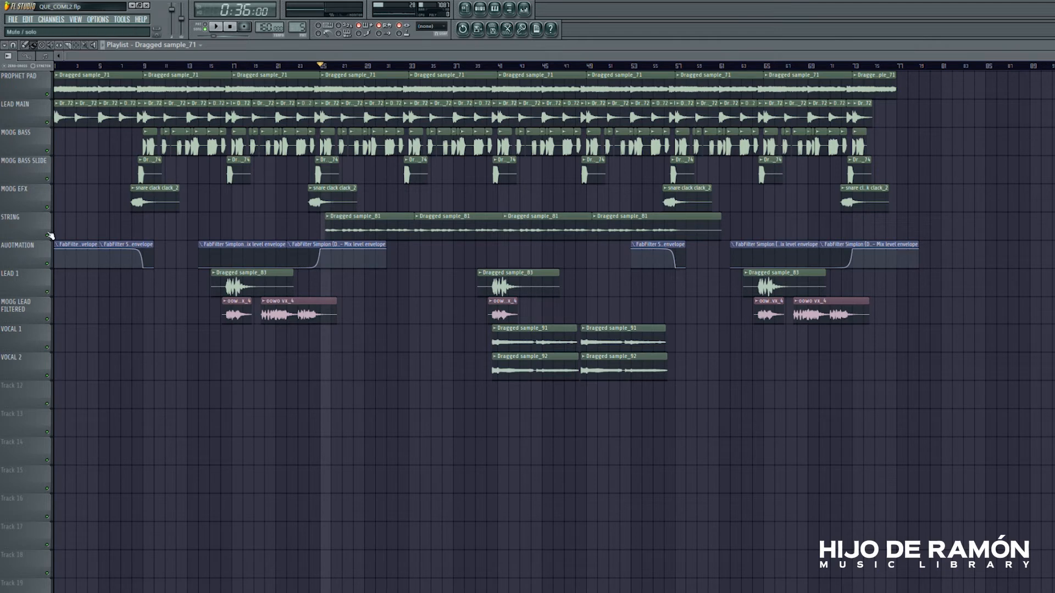